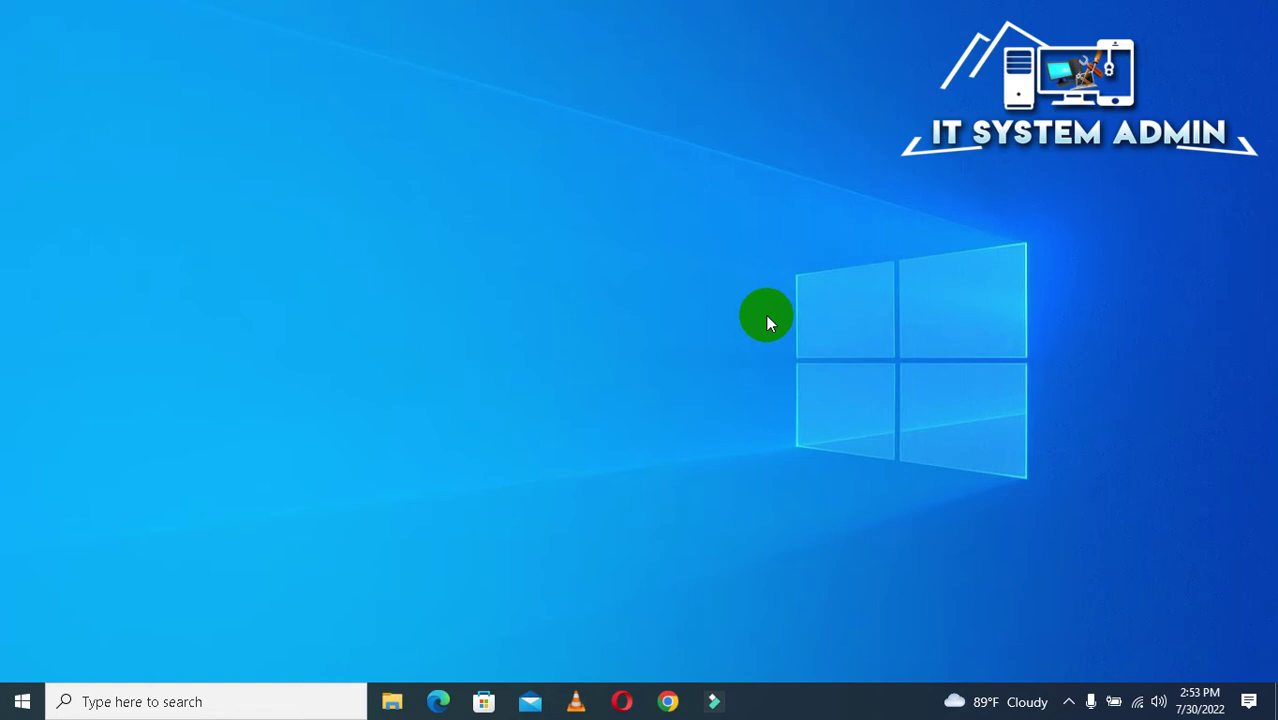
Open Google Chrome and search Google for "foxit reader free download".
{"action": "left_click", "coordinate": [671, 702]}
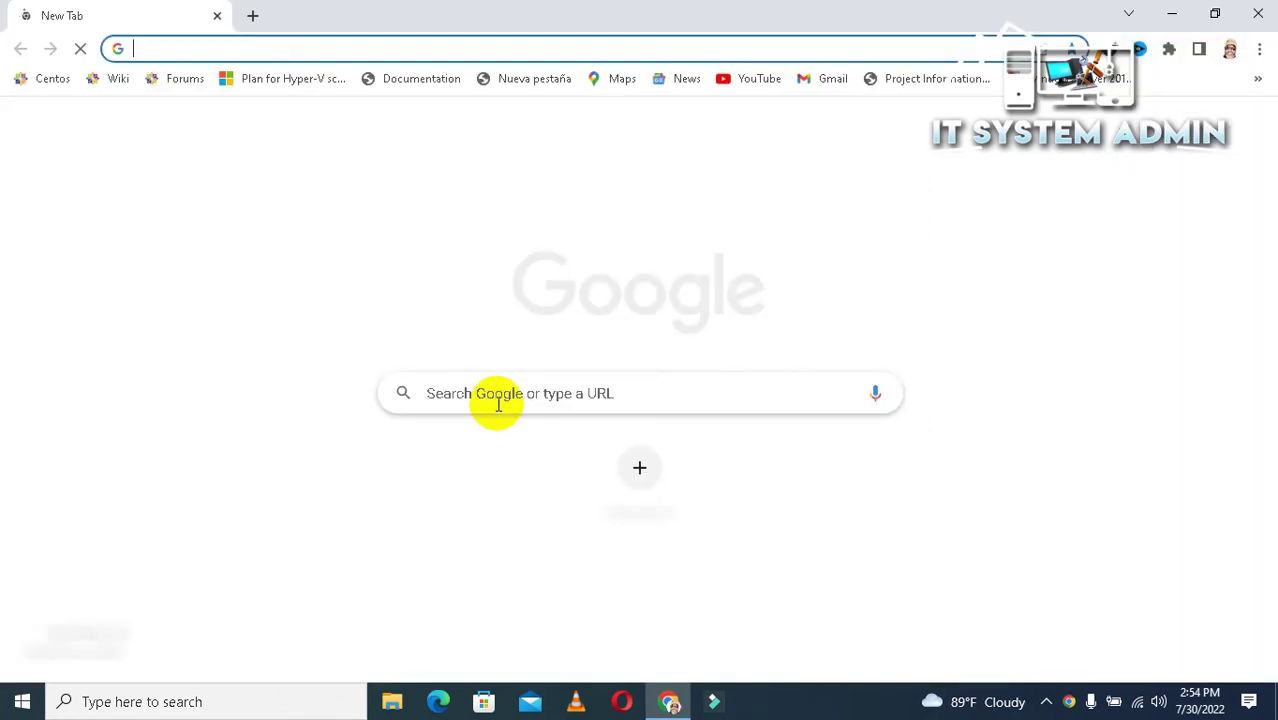
{"action": "left_click", "coordinate": [498, 398]}
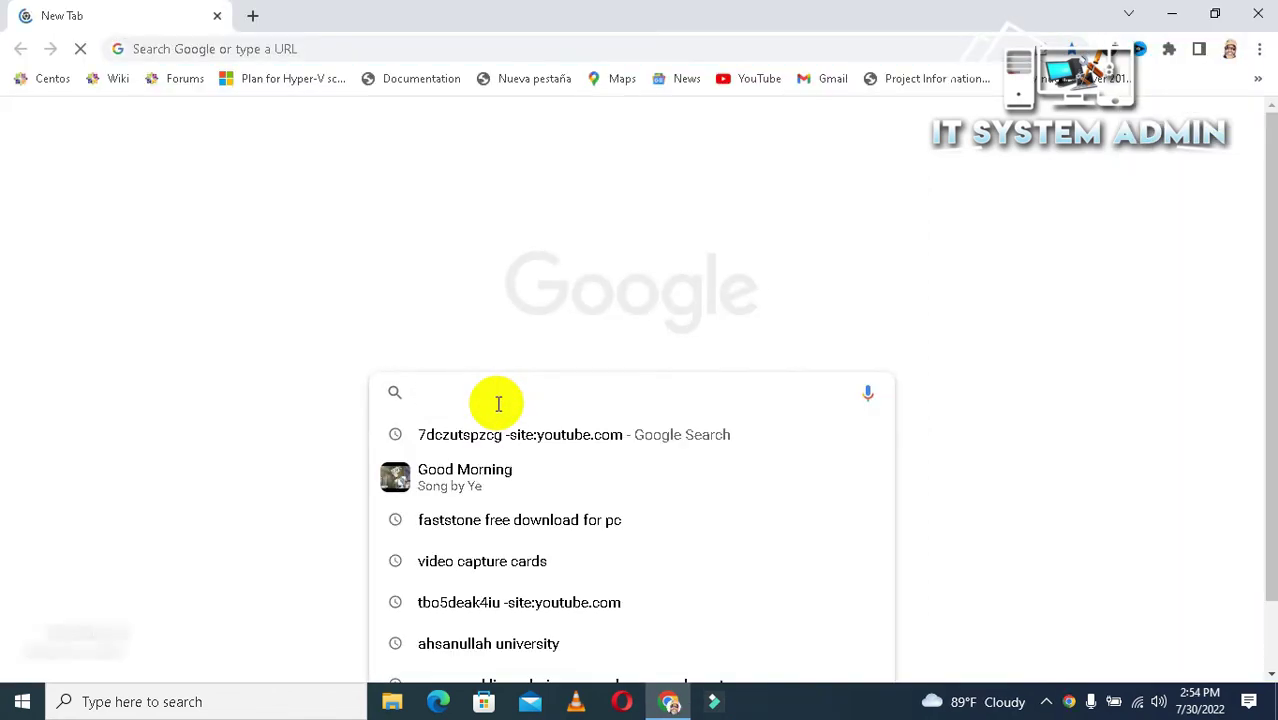
{"action": "type", "text": "r"}
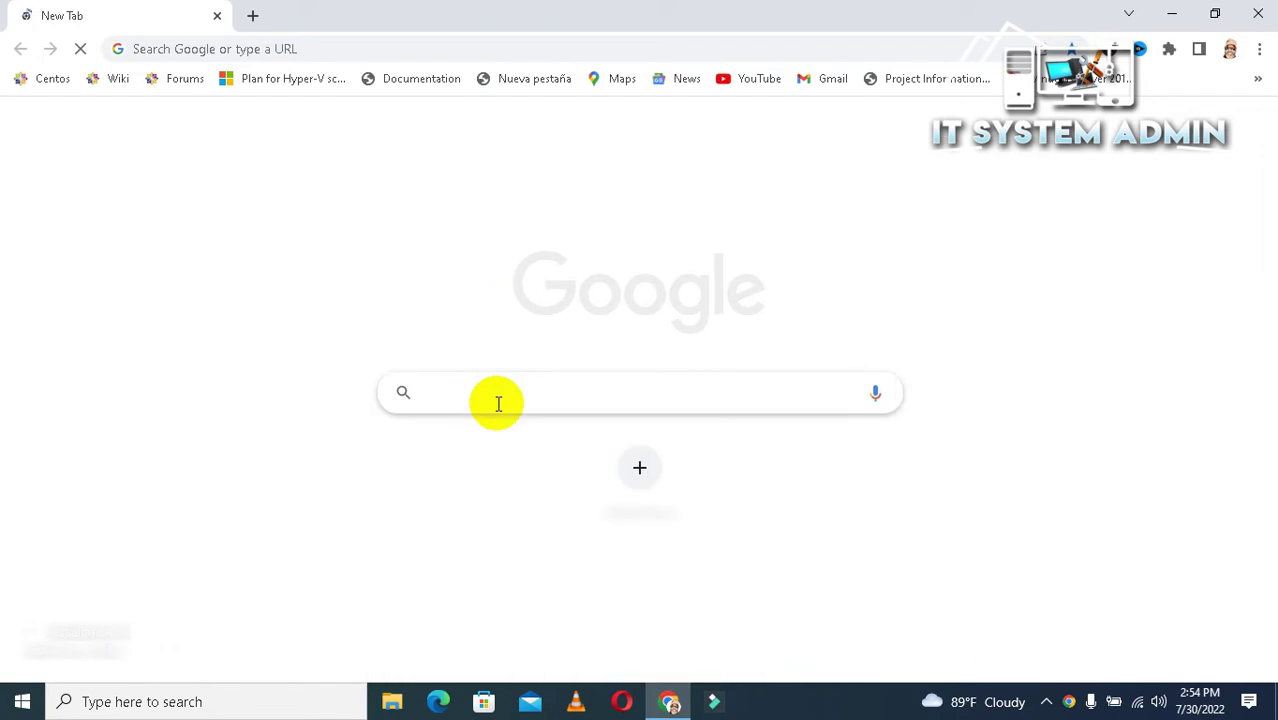
{"action": "type", "text": "f"}
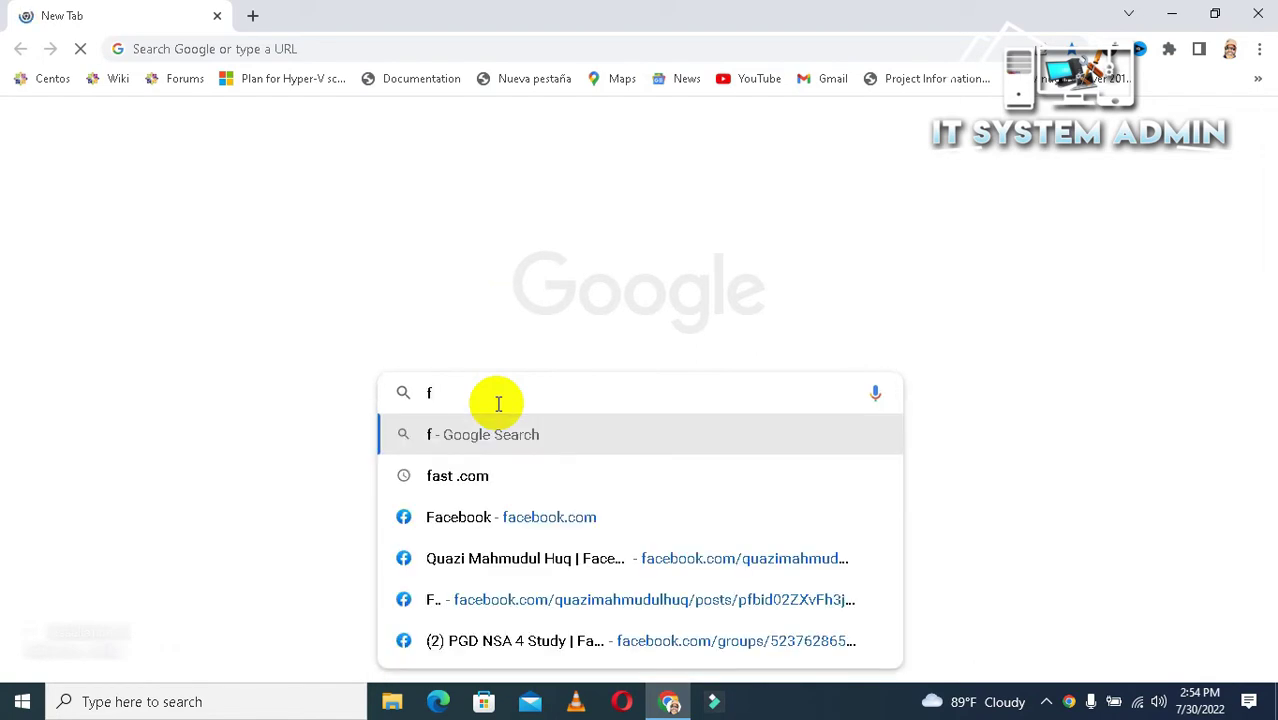
{"action": "type", "text": "ox"}
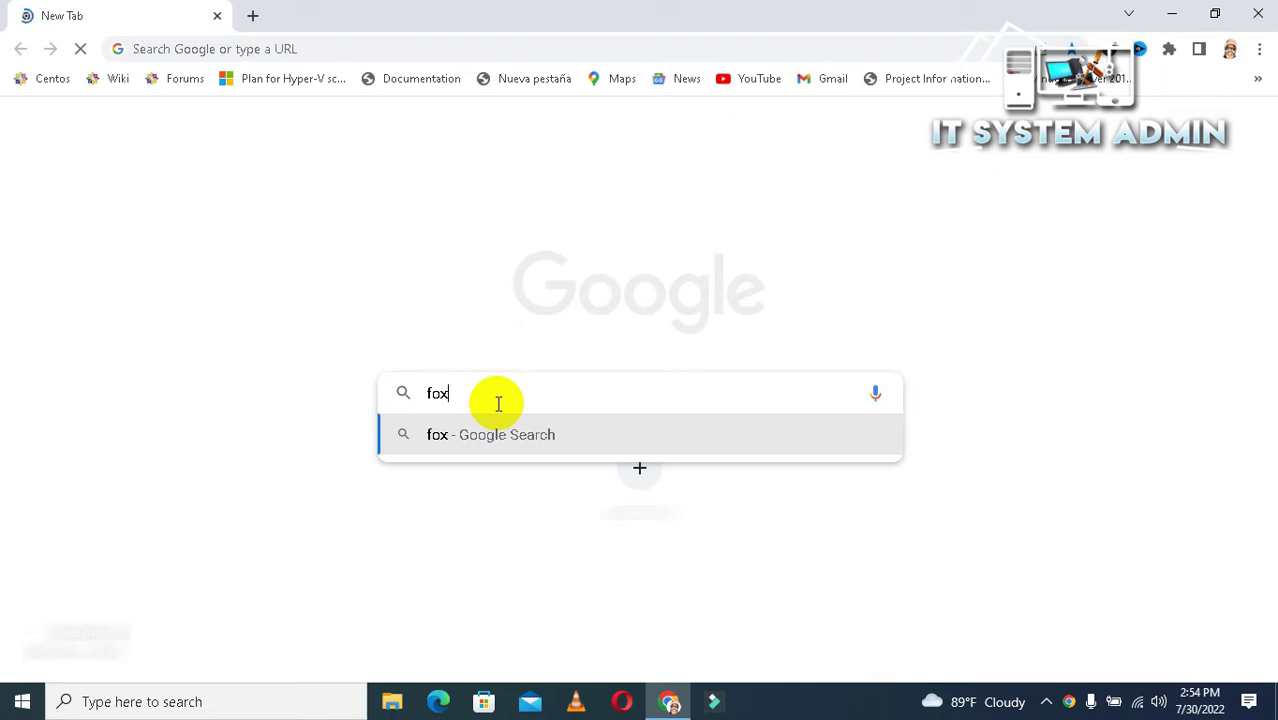
{"action": "type", "text": "it read"}
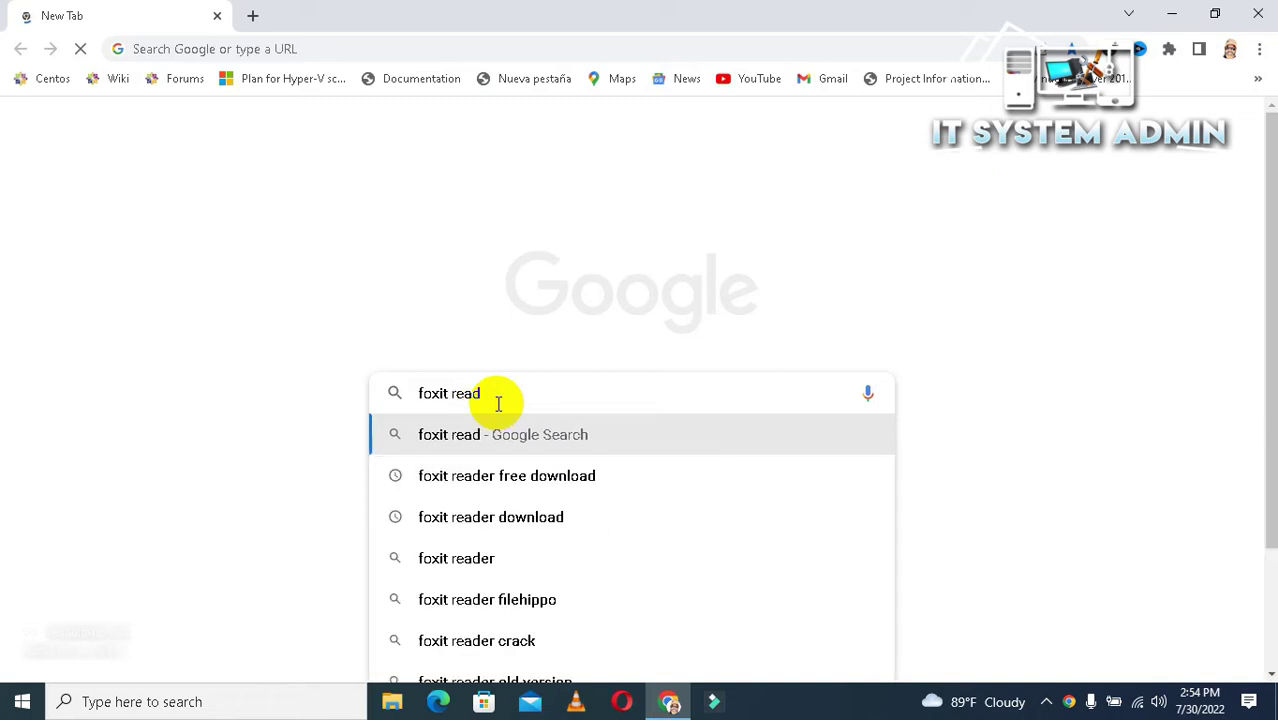
{"action": "type", "text": "er"}
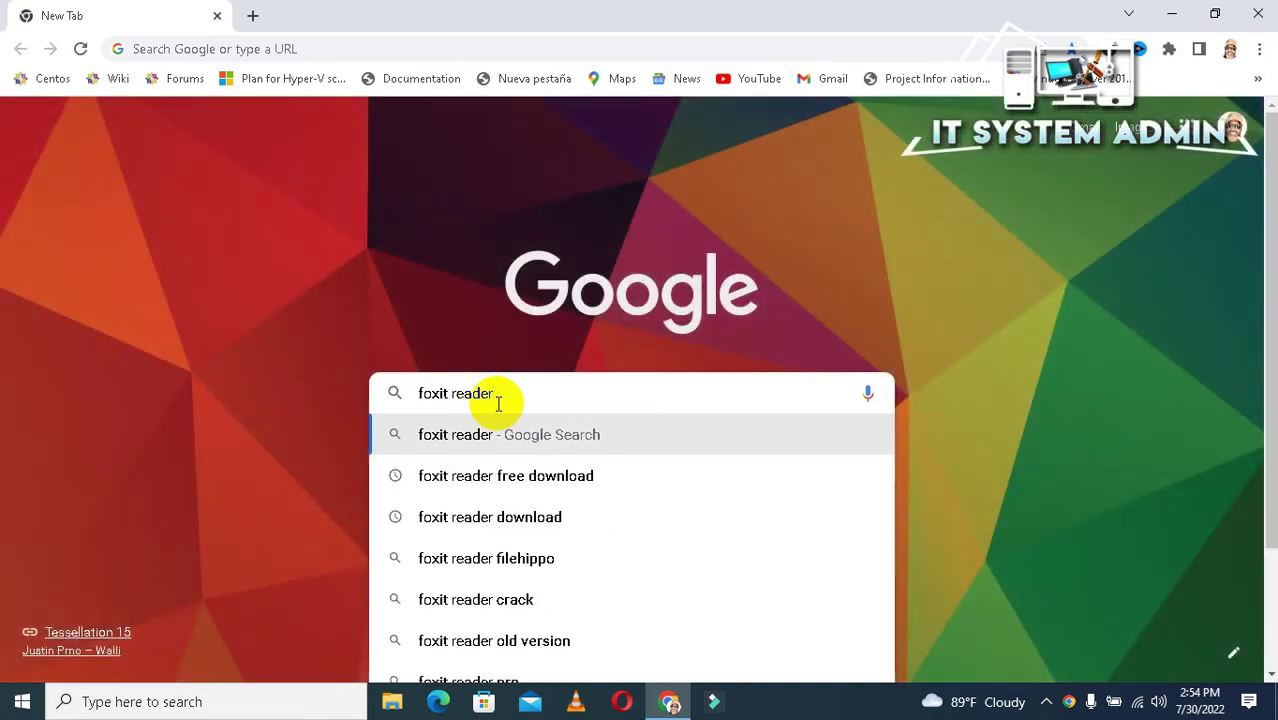
{"action": "left_click", "coordinate": [543, 481]}
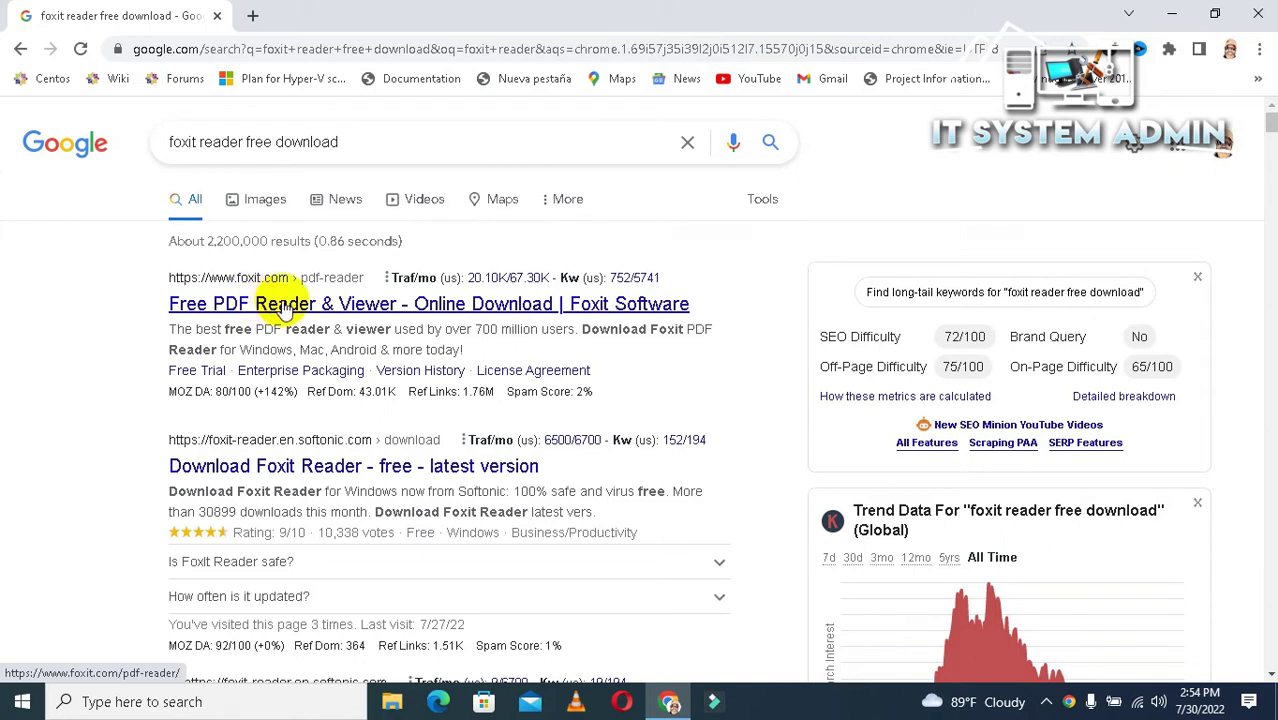
Open Foxit's "Free PDF Reader & Viewer" search result in a new tab, view its download page, and close the browser.
{"action": "right_click", "coordinate": [298, 305]}
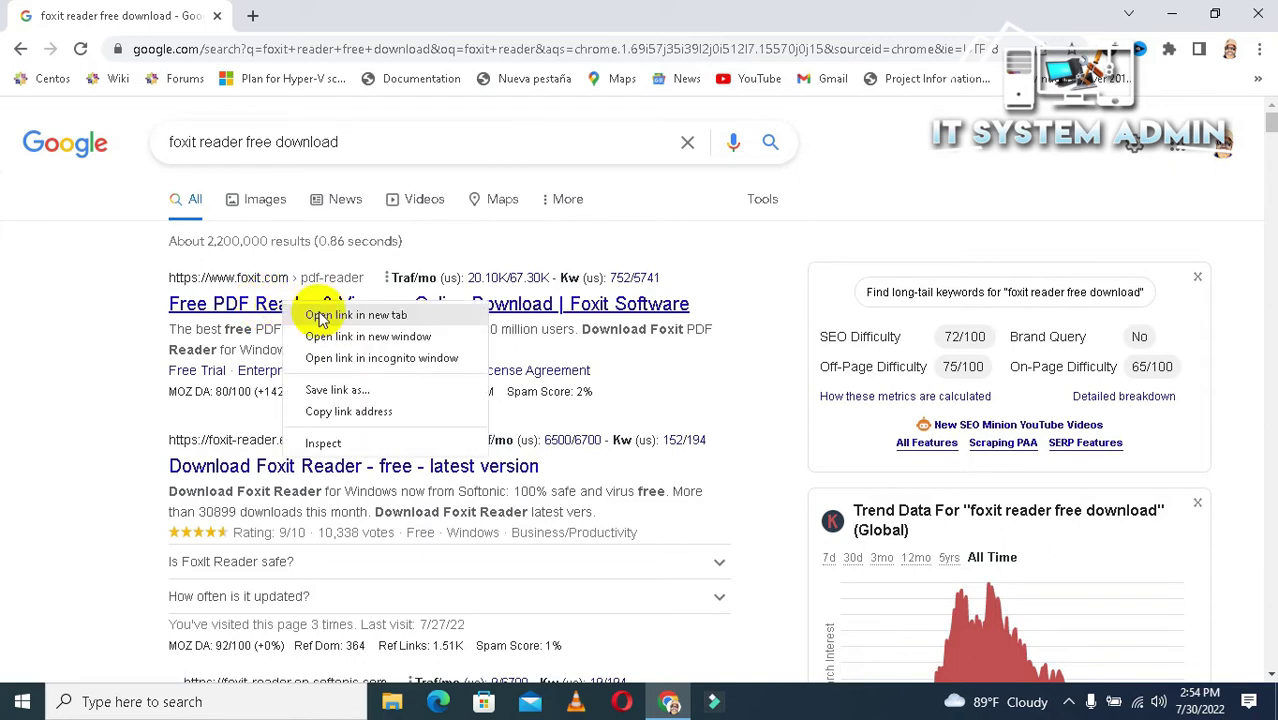
{"action": "right_click", "coordinate": [229, 316]}
{"action": "right_click", "coordinate": [229, 316]}
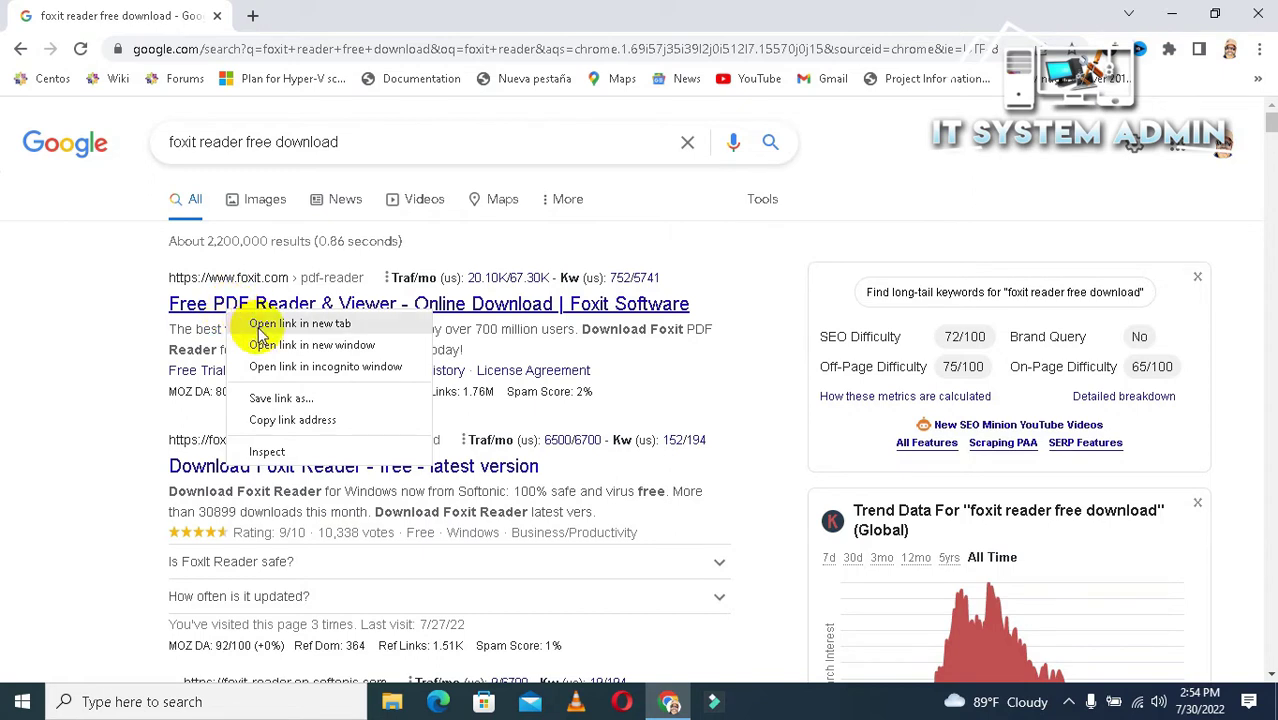
{"action": "left_click", "coordinate": [330, 330]}
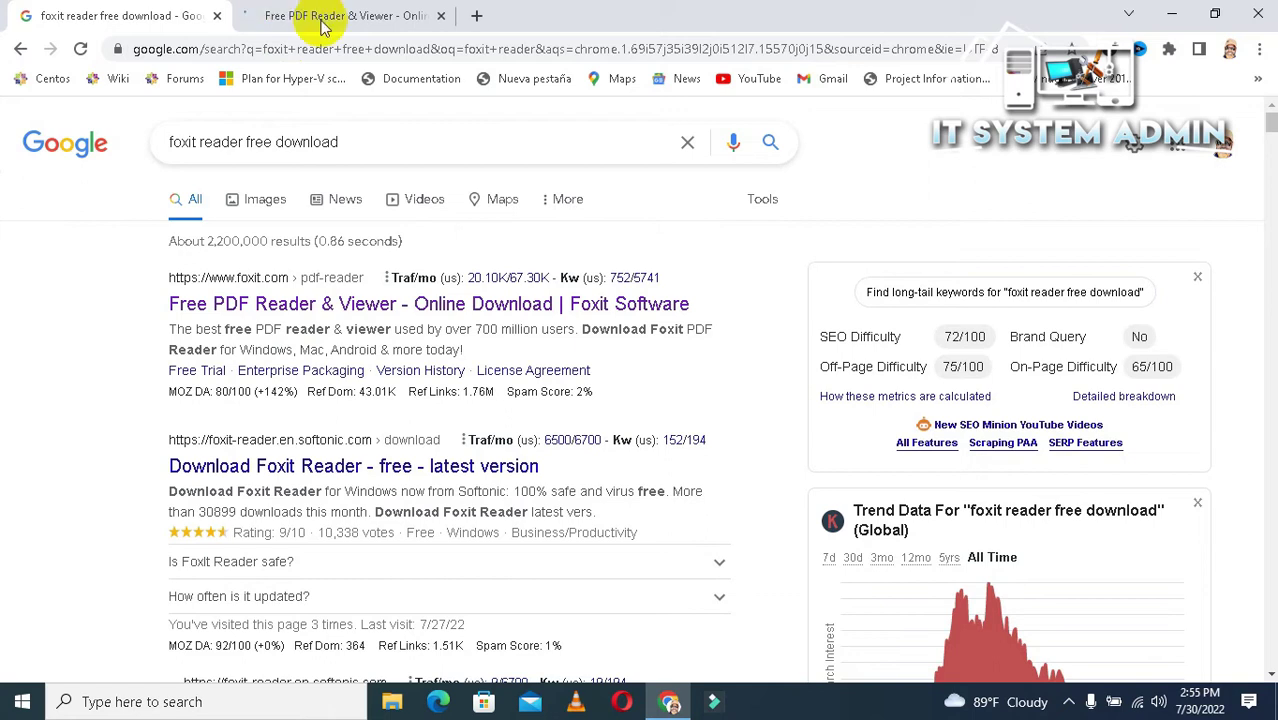
{"action": "left_click", "coordinate": [362, 15]}
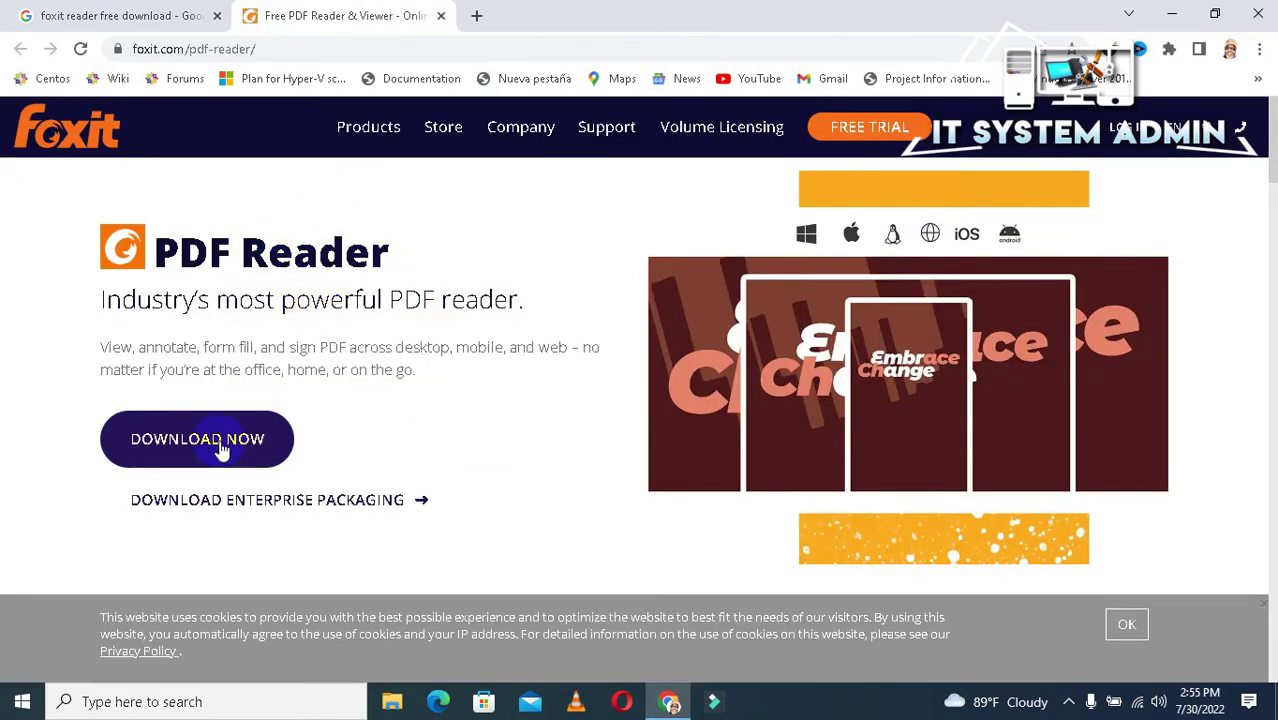
{"action": "left_click", "coordinate": [171, 442]}
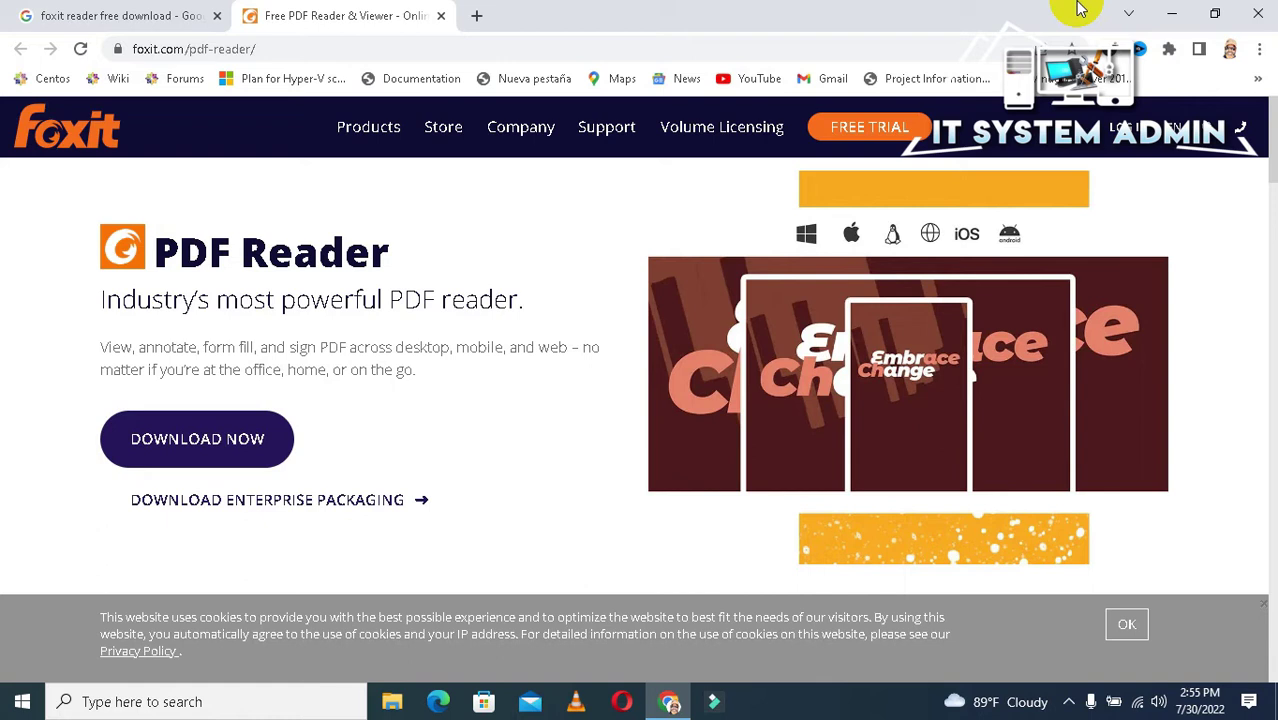
{"action": "left_click", "coordinate": [1260, 20]}
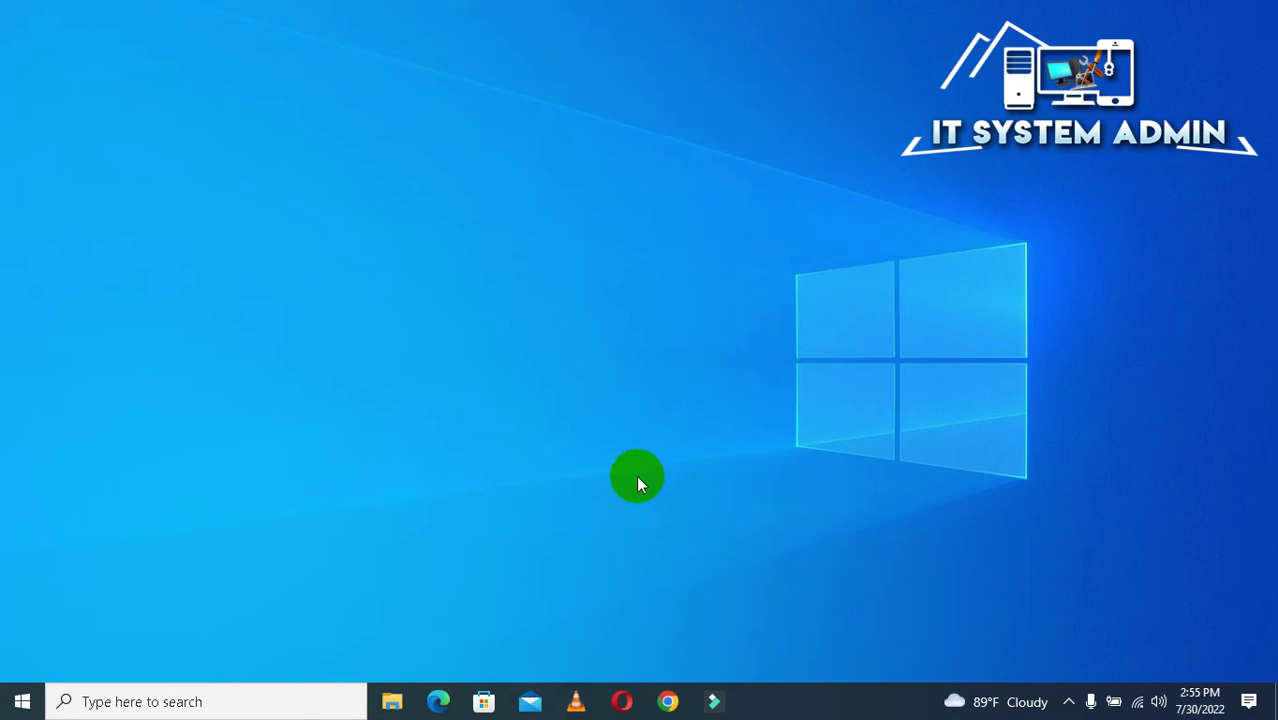
In File Explorer, open the "Comptia A+ Complete Study Guide Exams Exams 220-901 and 220-902" PDF from the Documents folder inside Downloads.
{"action": "left_click", "coordinate": [394, 702]}
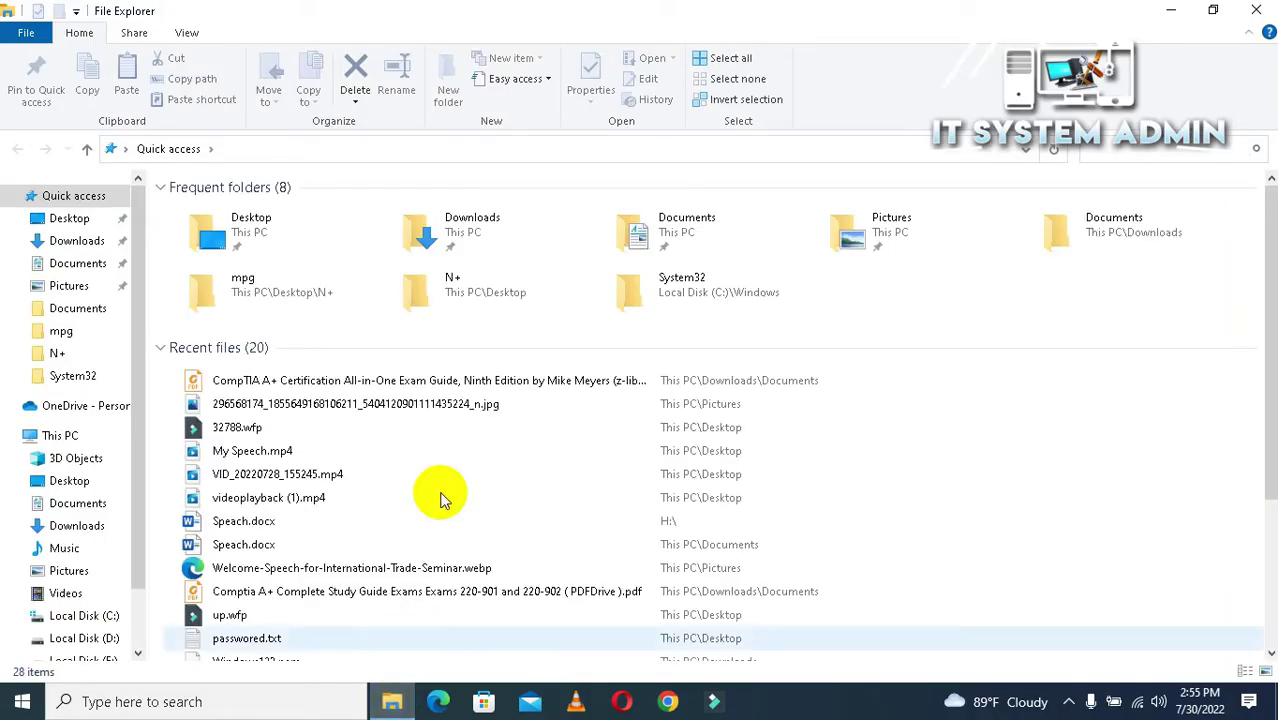
{"action": "left_click", "coordinate": [514, 233]}
{"action": "right_click", "coordinate": [514, 233]}
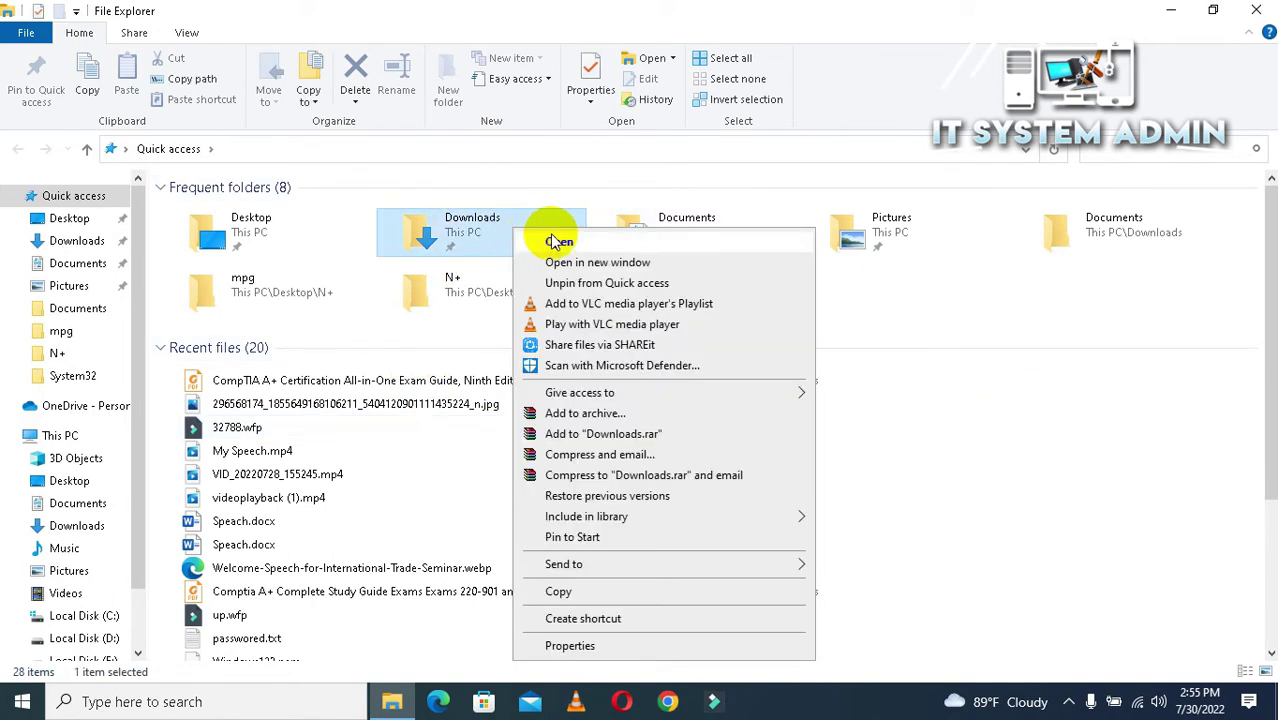
{"action": "left_click", "coordinate": [551, 241]}
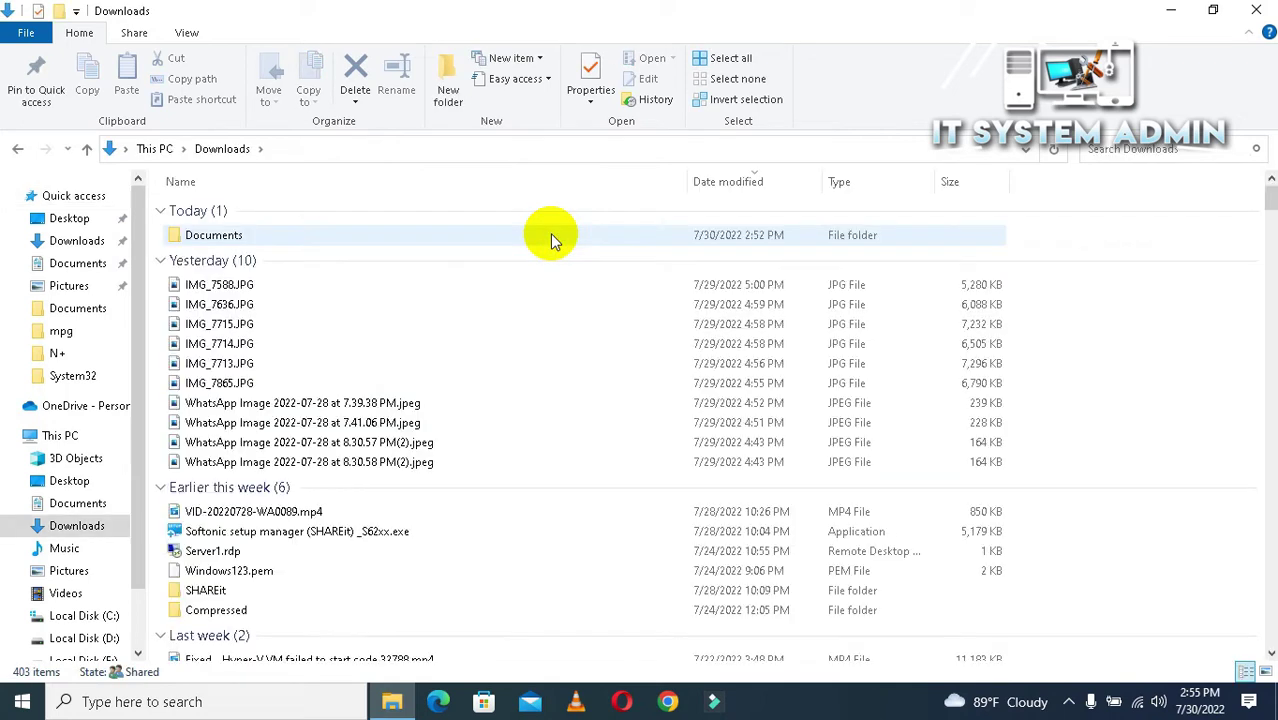
{"action": "left_click", "coordinate": [264, 239]}
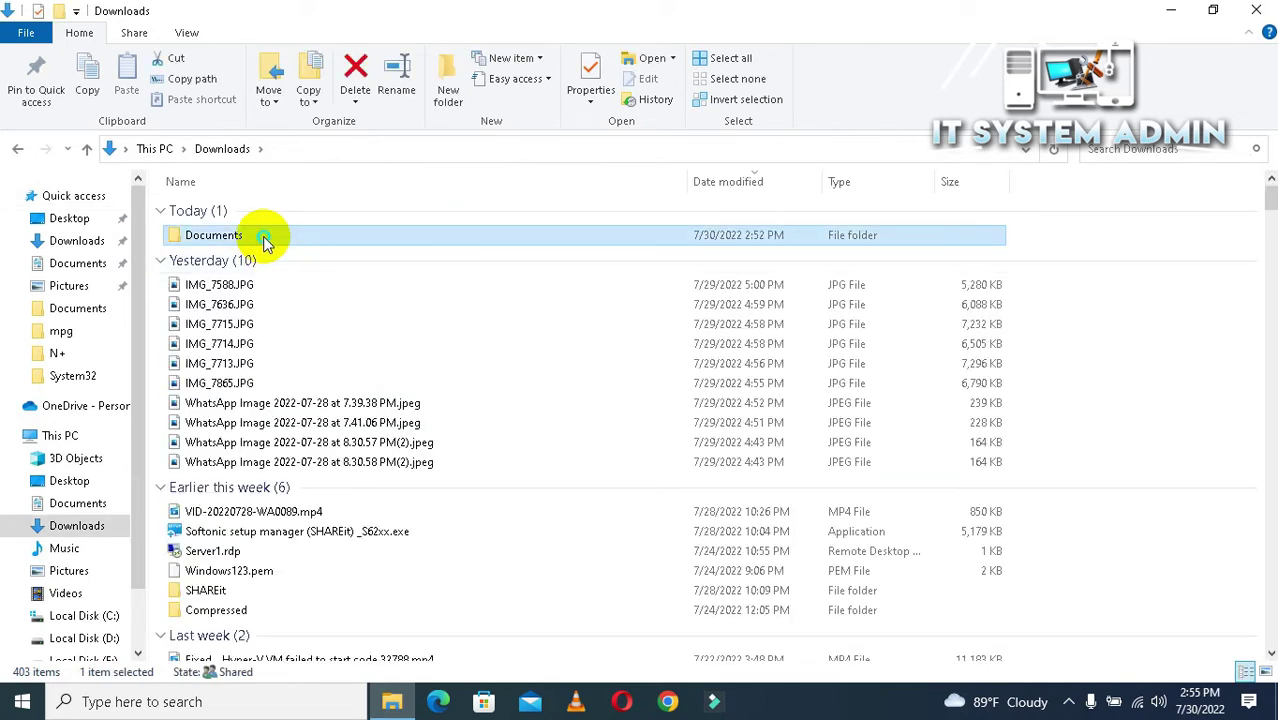
{"action": "right_click", "coordinate": [263, 236]}
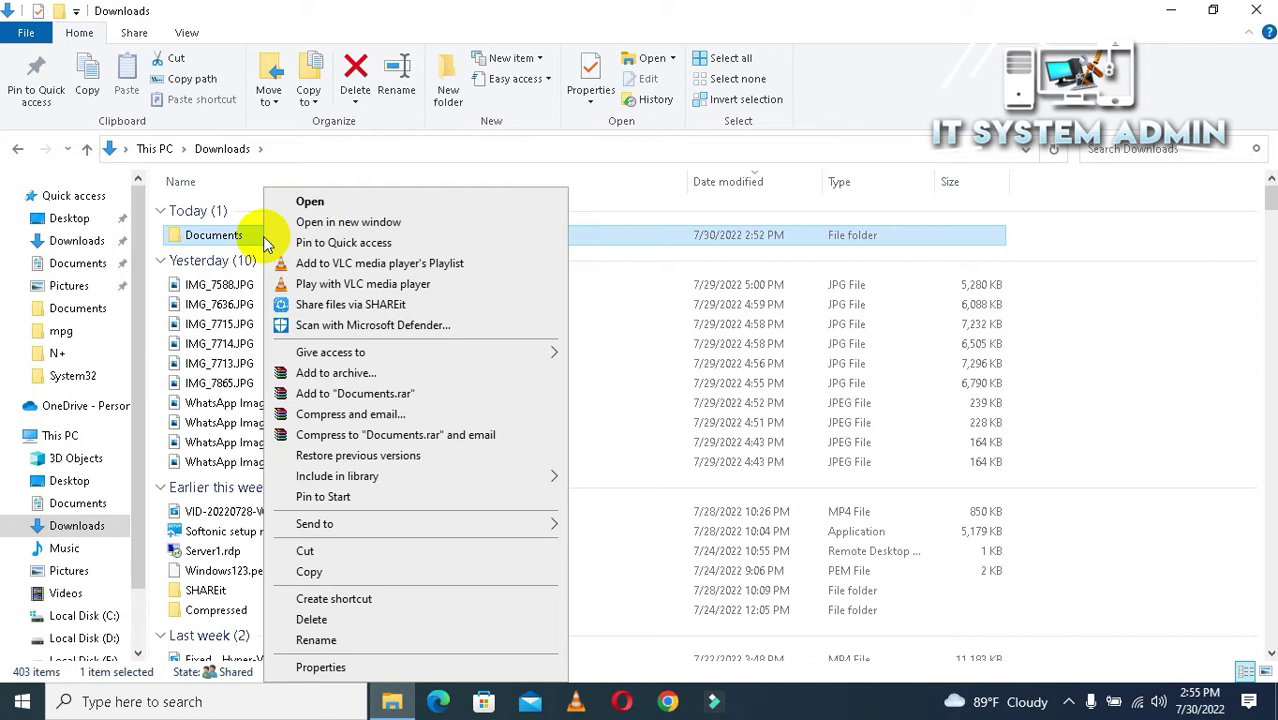
{"action": "left_click", "coordinate": [346, 201]}
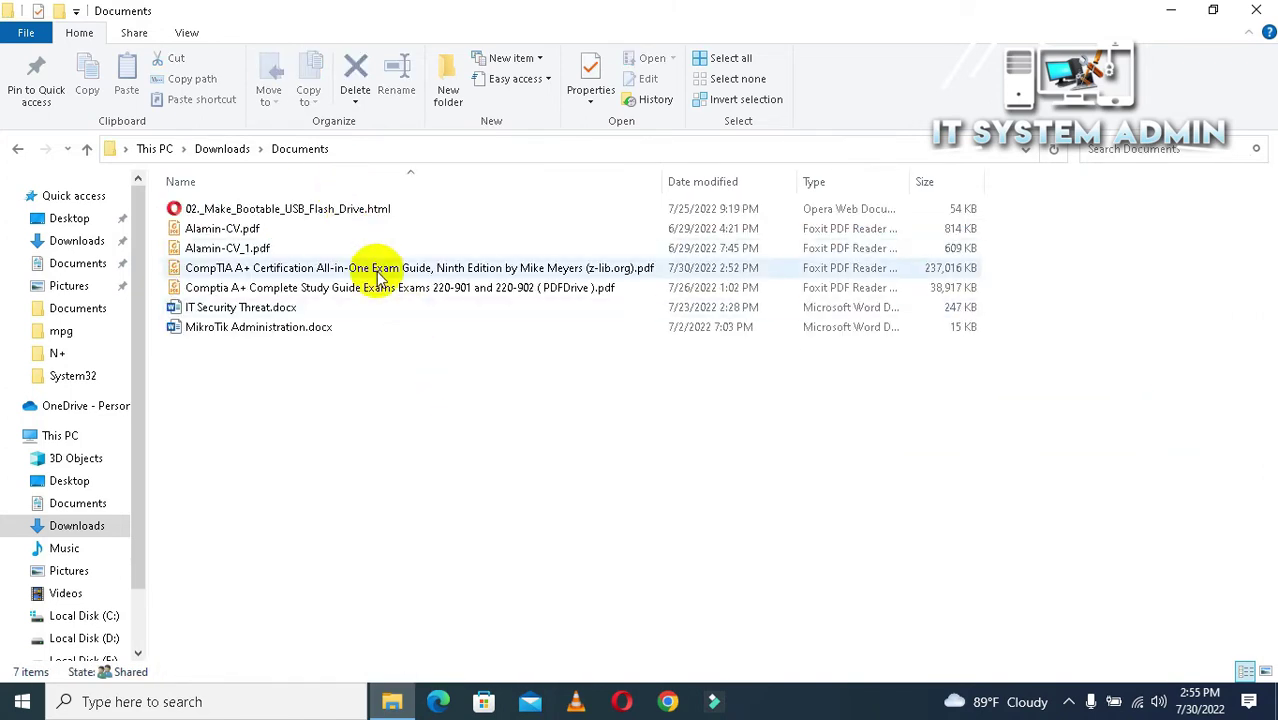
{"action": "right_click", "coordinate": [338, 291]}
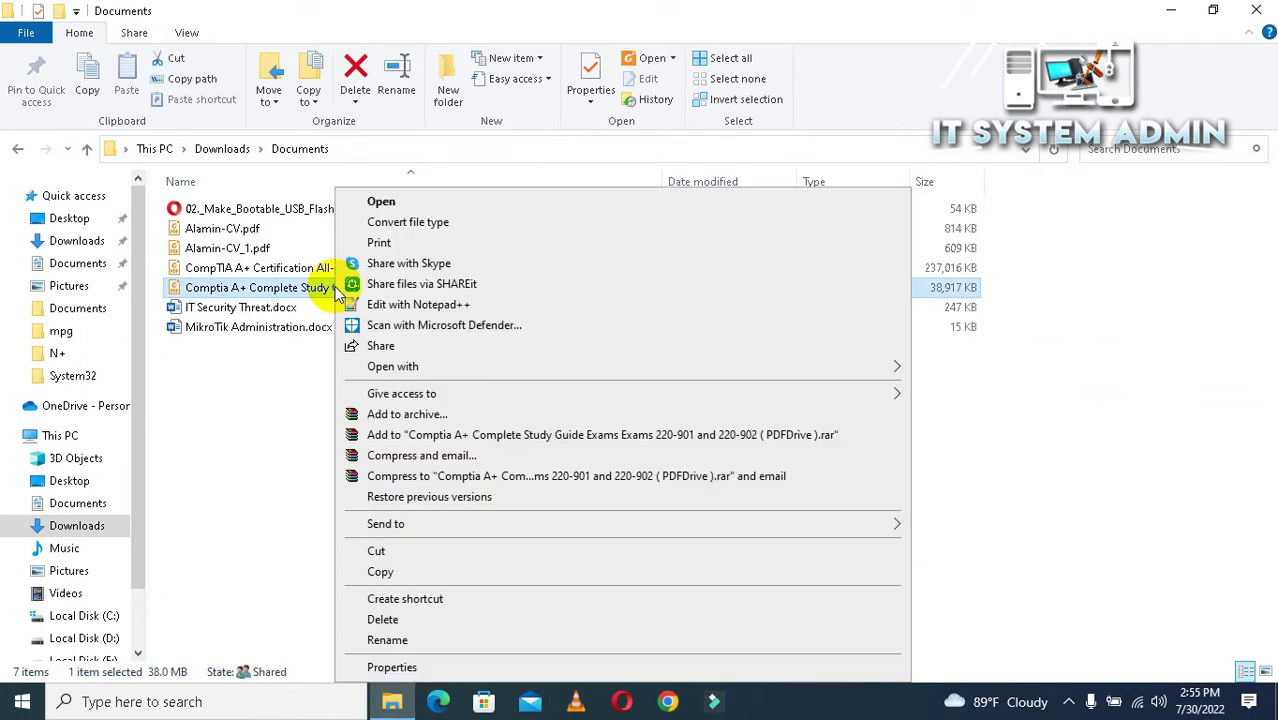
{"action": "left_click", "coordinate": [420, 201]}
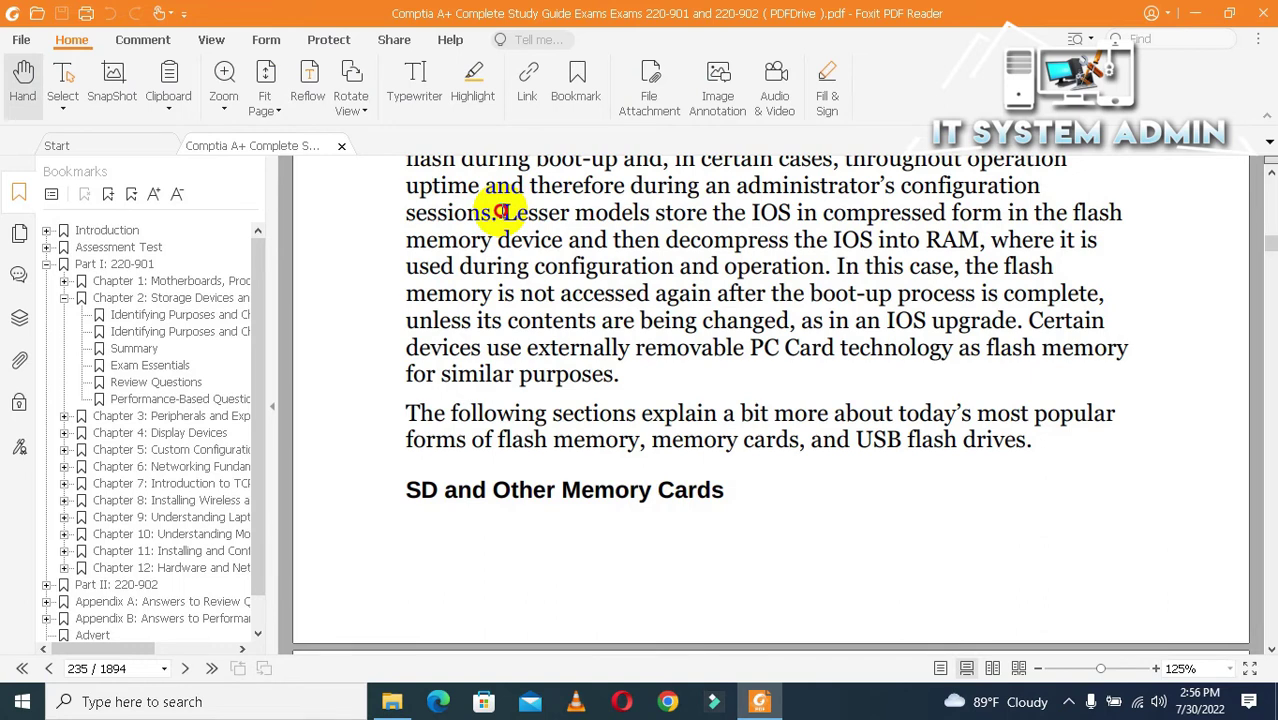
Highlight the passage from "Lesser models store the IOS" to "for similar purposes." on page 235, and delete that highlight.
{"action": "left_click_drag", "start_coordinate": [503, 212], "coordinate": [632, 376]}
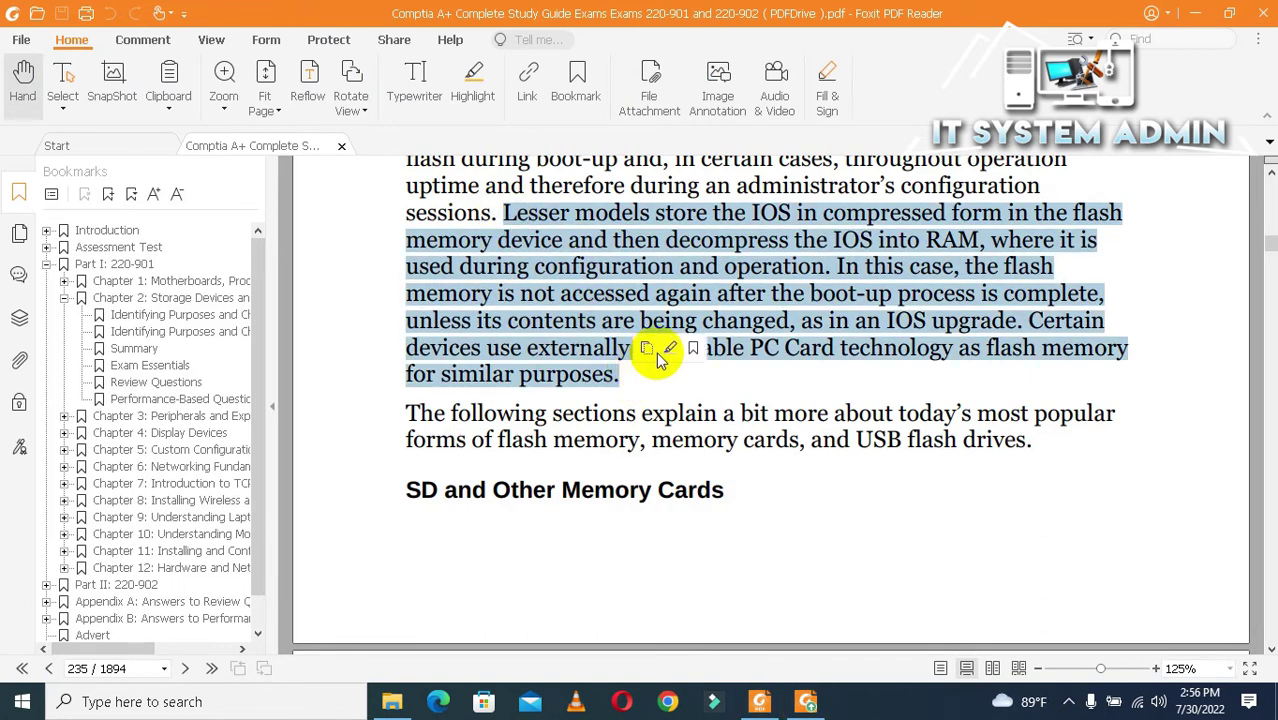
{"action": "left_click", "coordinate": [668, 349]}
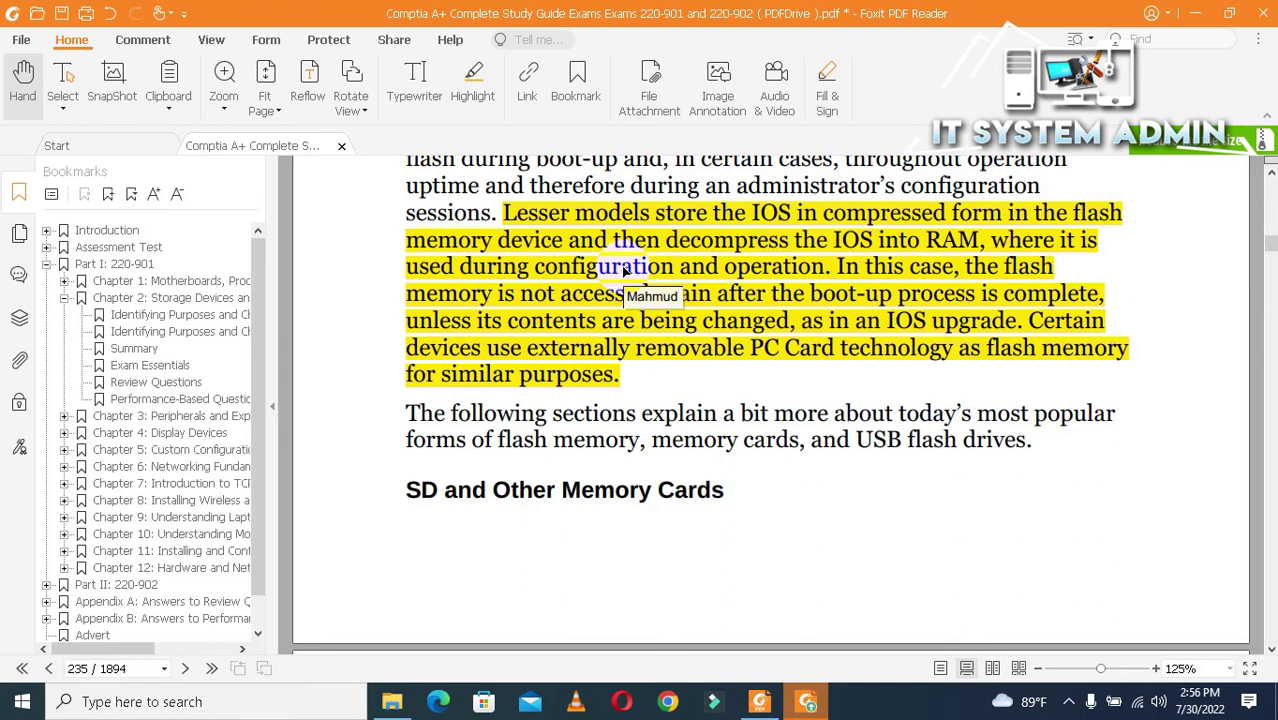
{"action": "right_click", "coordinate": [622, 270]}
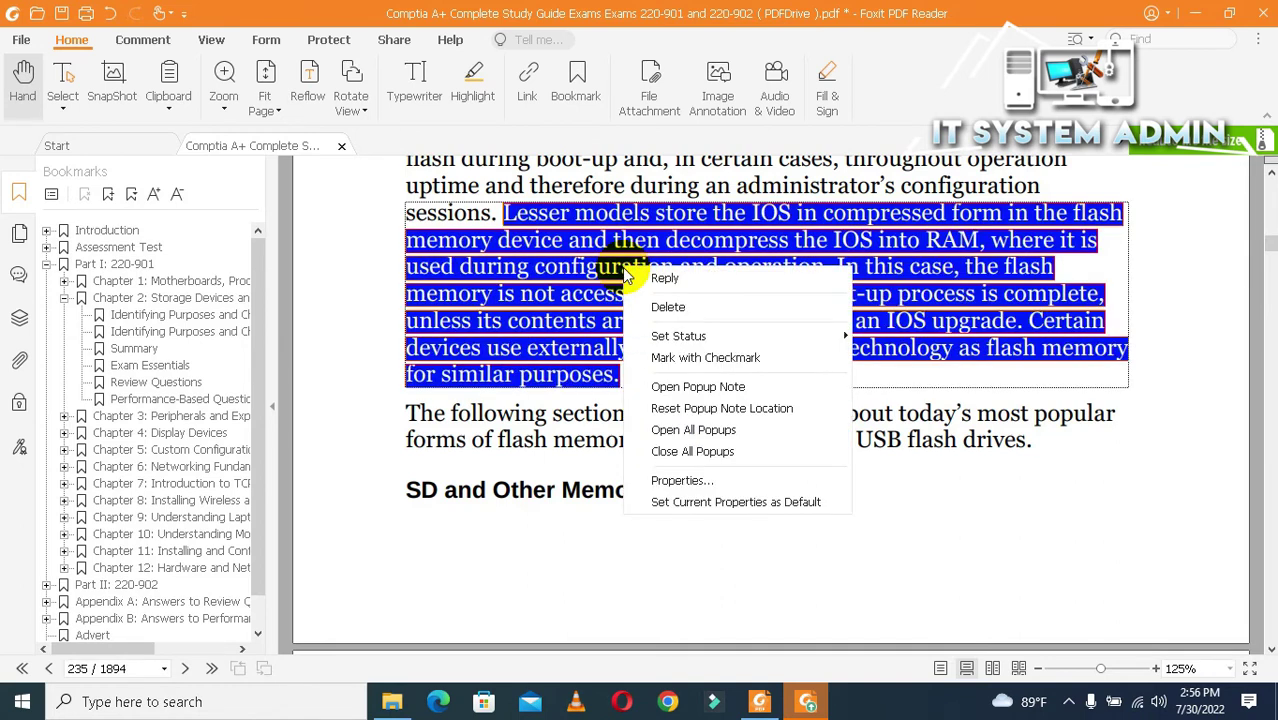
{"action": "left_click", "coordinate": [668, 308]}
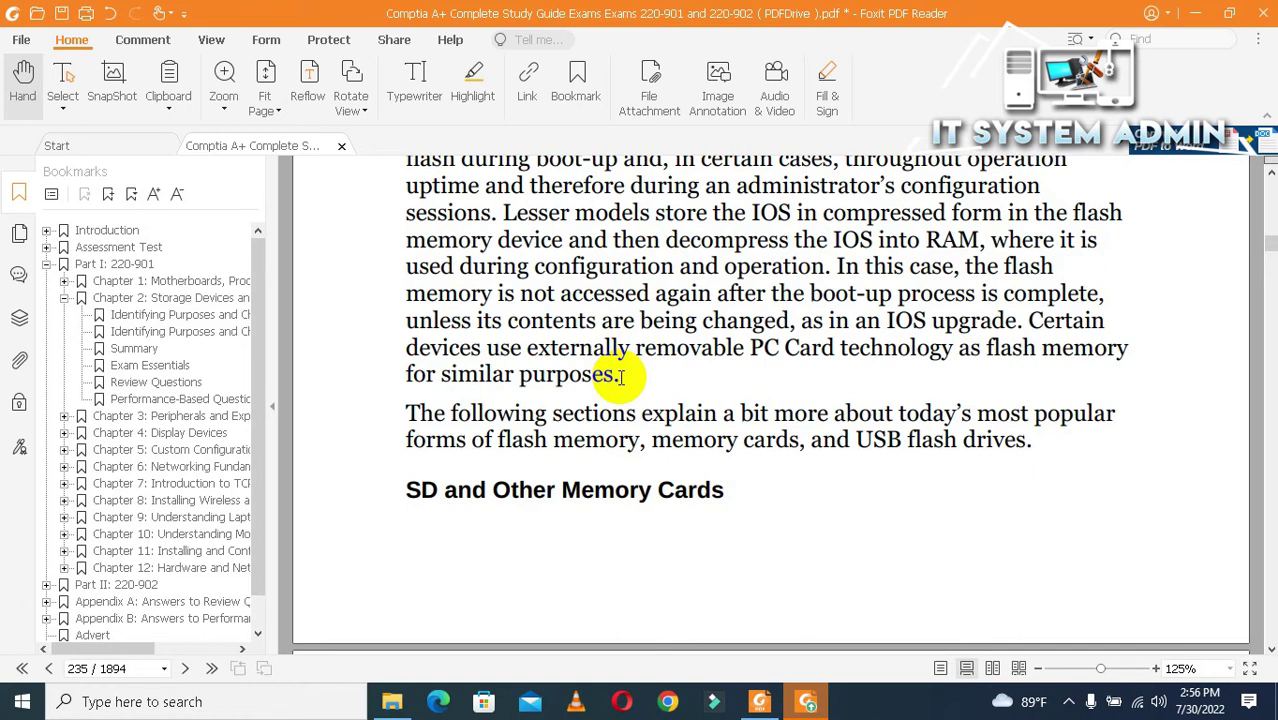
Apply three overlapping highlights to the passage from "Lesser models store the IOS" to "for similar purposes.".
{"action": "left_click_drag", "start_coordinate": [618, 376], "coordinate": [503, 207]}
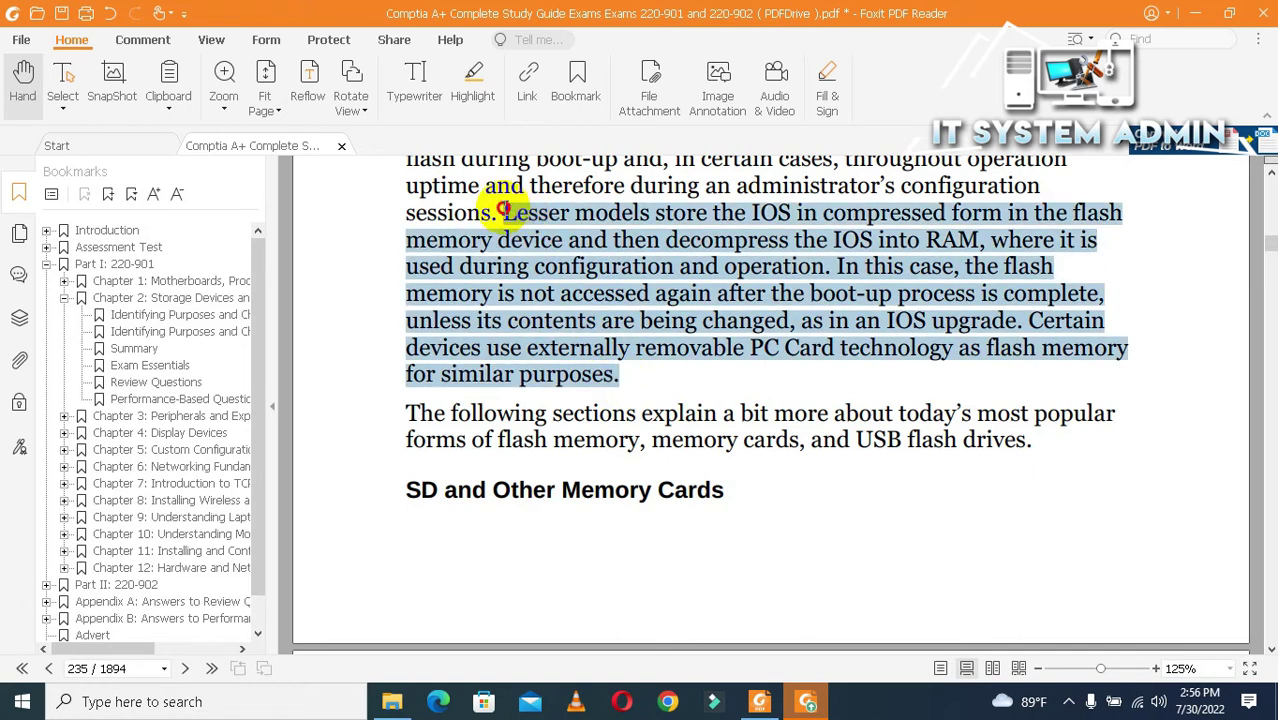
{"action": "left_click", "coordinate": [539, 182]}
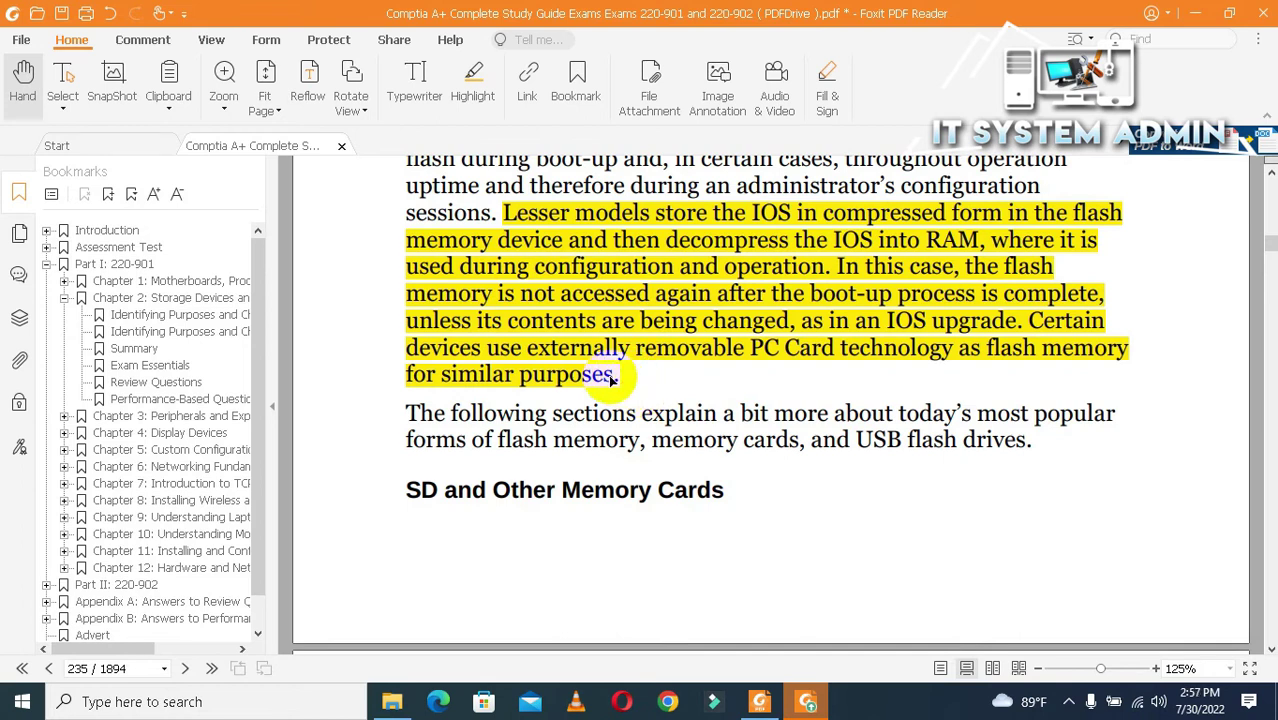
{"action": "left_click_drag", "start_coordinate": [612, 379], "coordinate": [613, 375]}
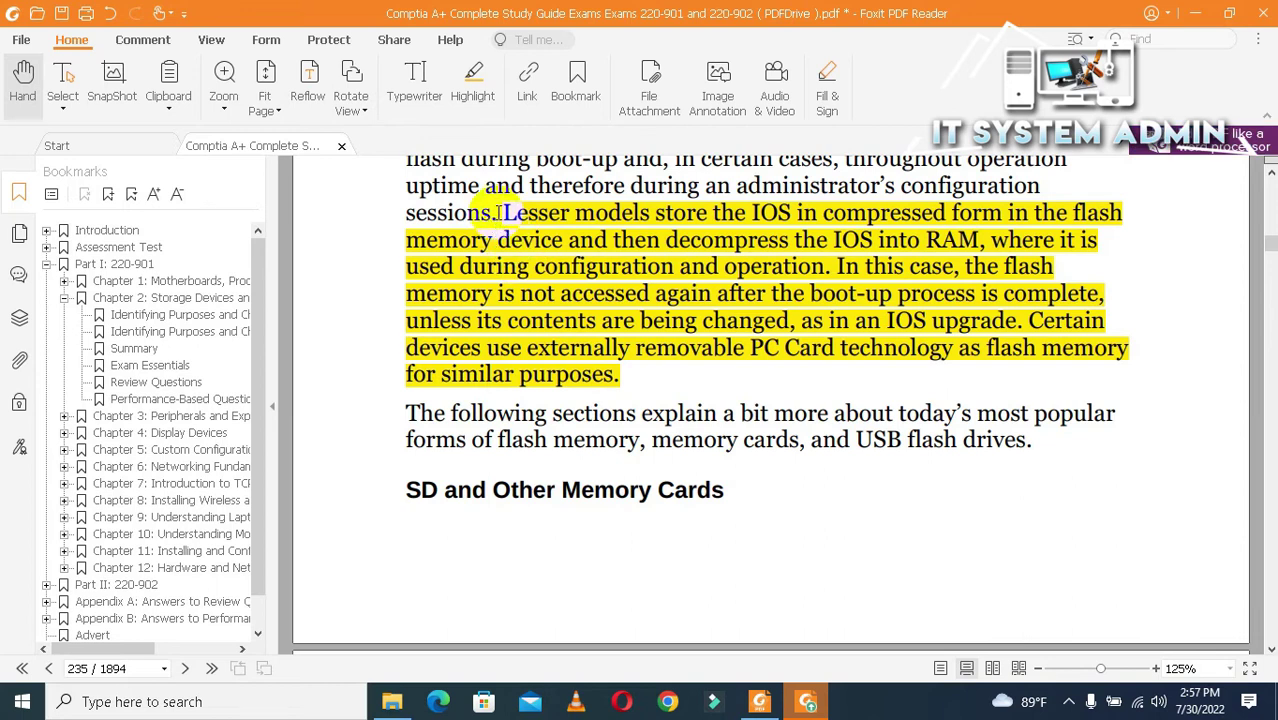
{"action": "left_click_drag", "start_coordinate": [500, 213], "coordinate": [631, 380]}
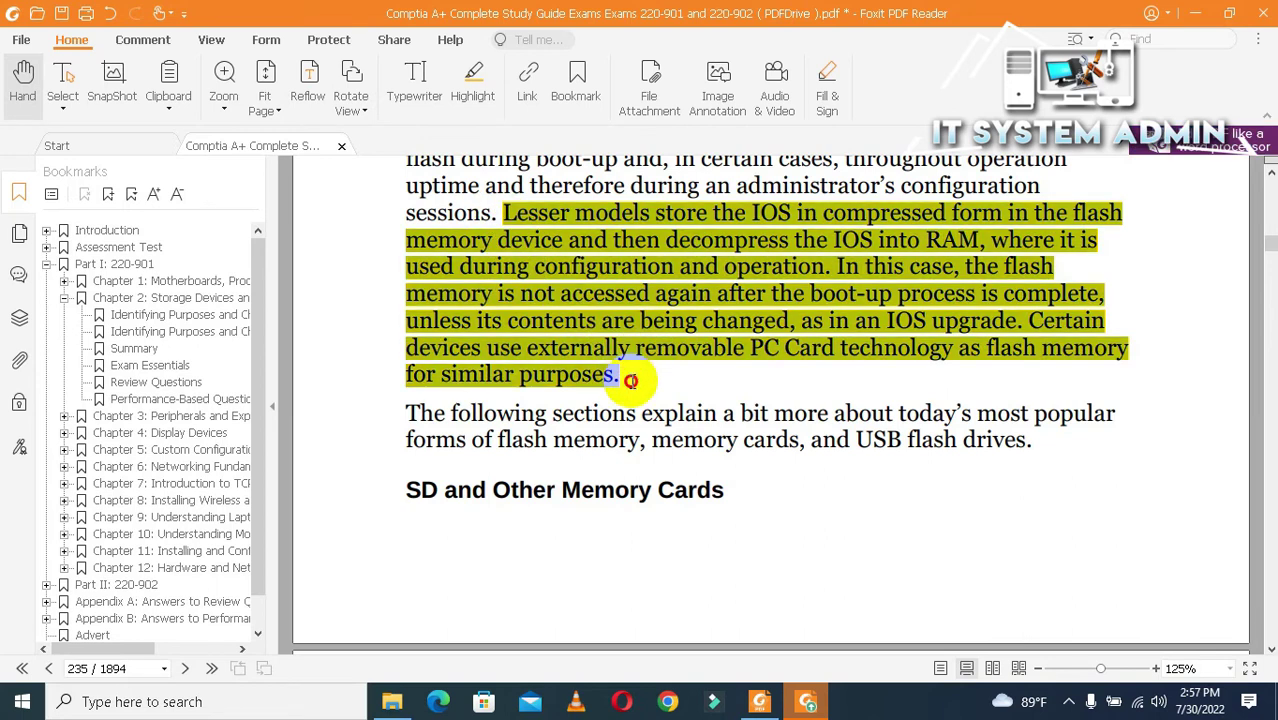
{"action": "left_click", "coordinate": [668, 354]}
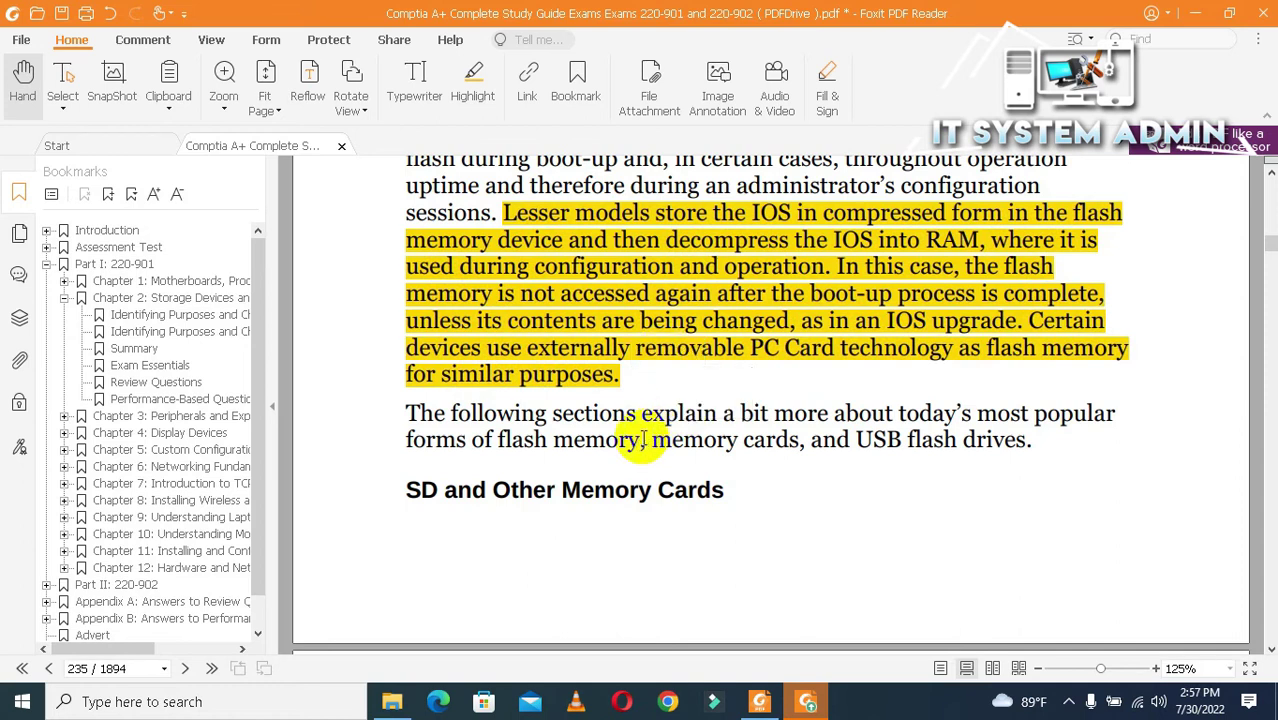
{"action": "left_click", "coordinate": [498, 215]}
{"action": "left_click_drag", "start_coordinate": [498, 215], "coordinate": [627, 372]}
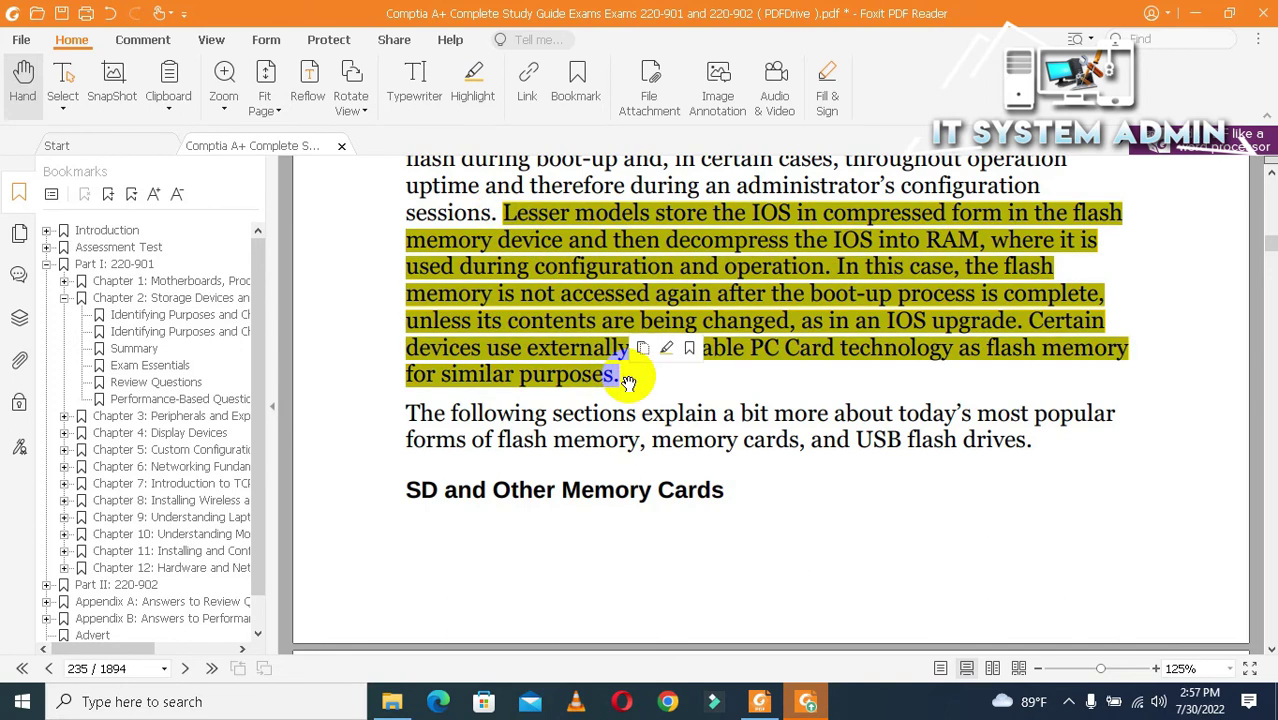
{"action": "left_click", "coordinate": [665, 350]}
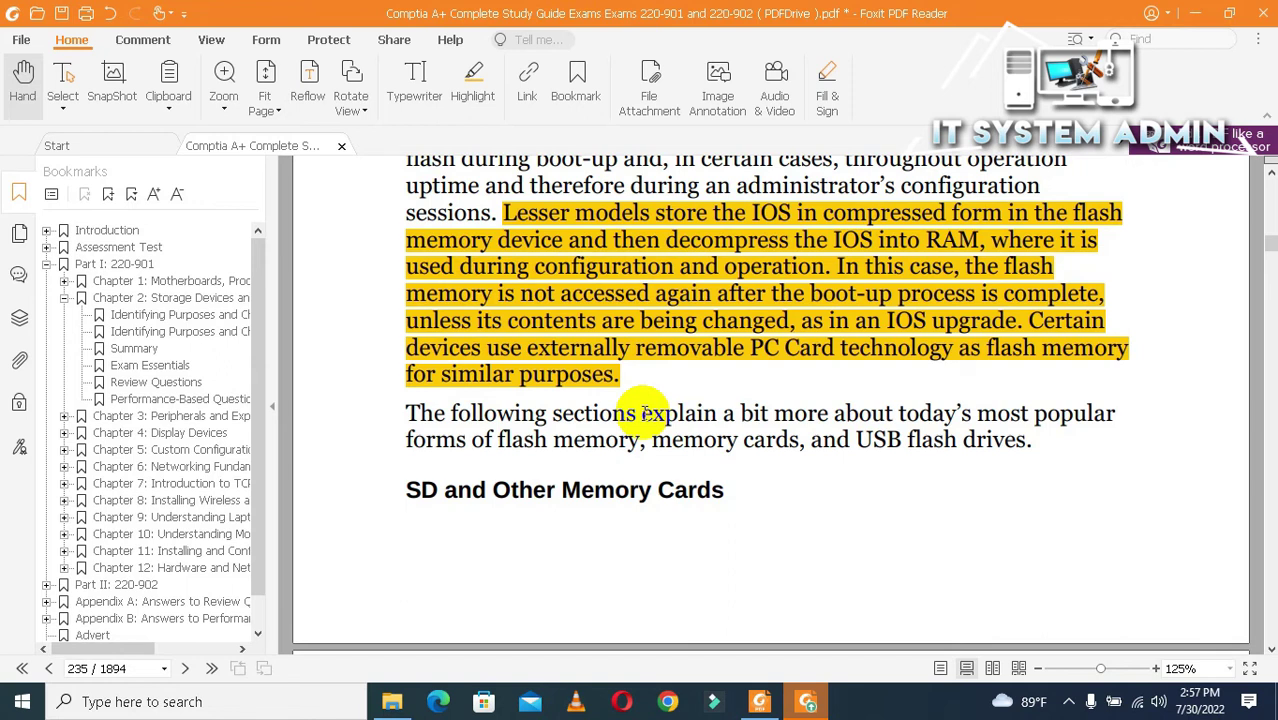
Delete all three overlapping highlights, one at a time, from the passage "Lesser models store the IOS" to "for similar purposes.".
{"action": "left_click", "coordinate": [659, 243]}
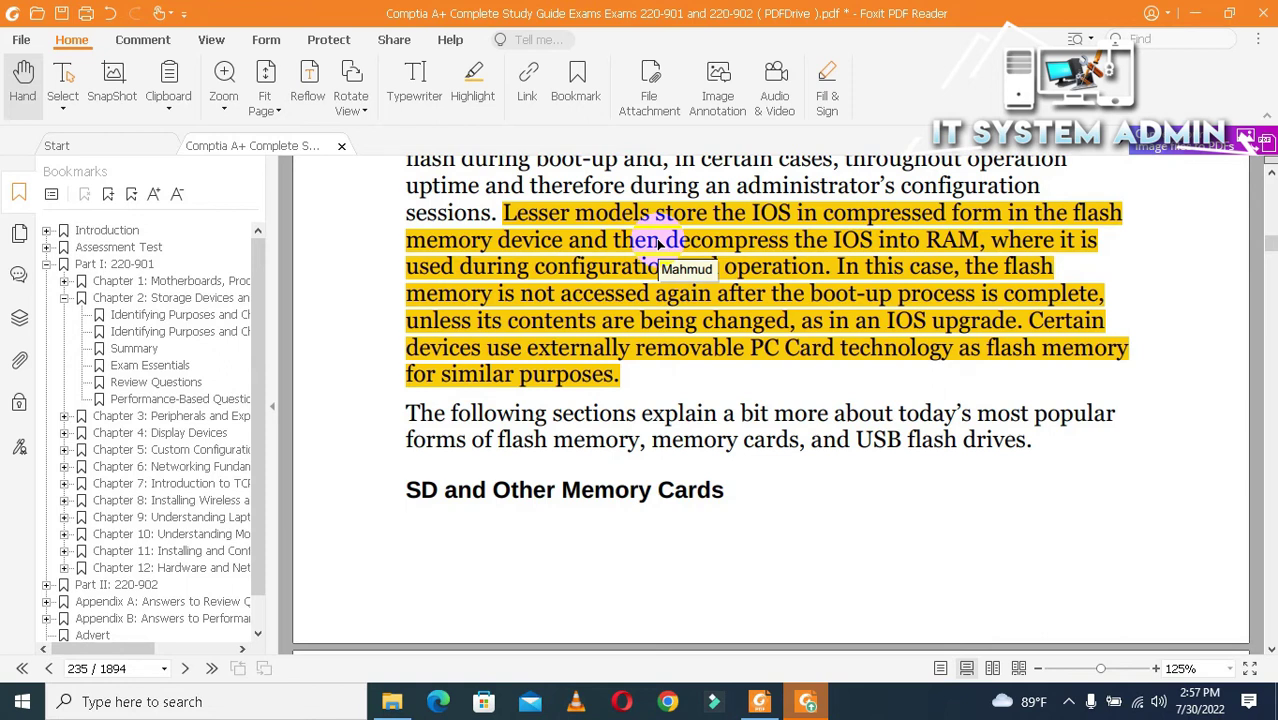
{"action": "right_click", "coordinate": [658, 243]}
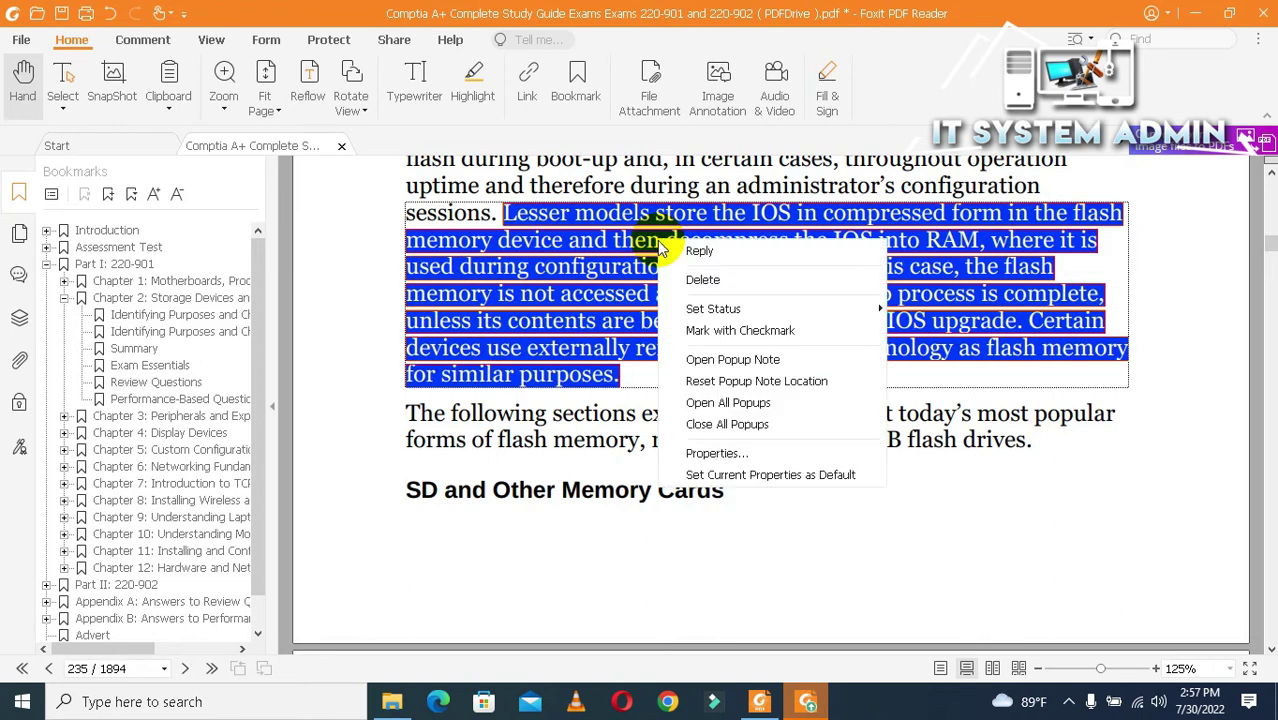
{"action": "left_click", "coordinate": [704, 282]}
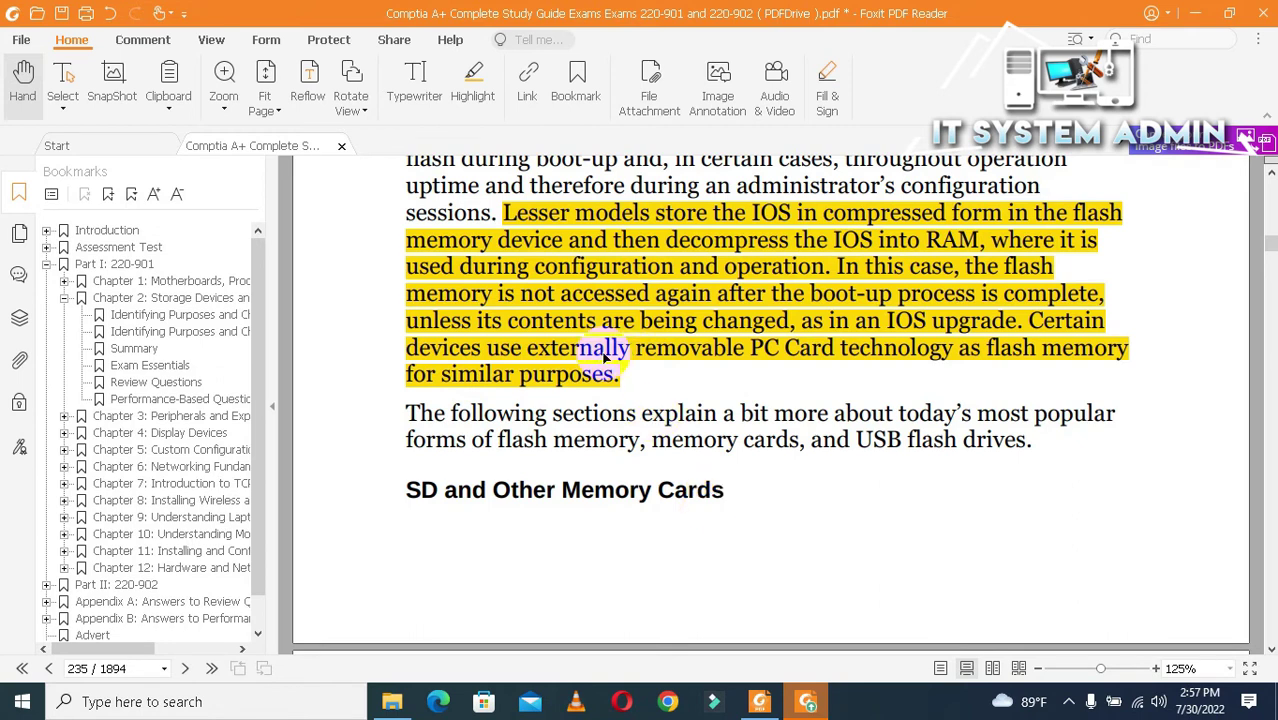
{"action": "right_click", "coordinate": [660, 268]}
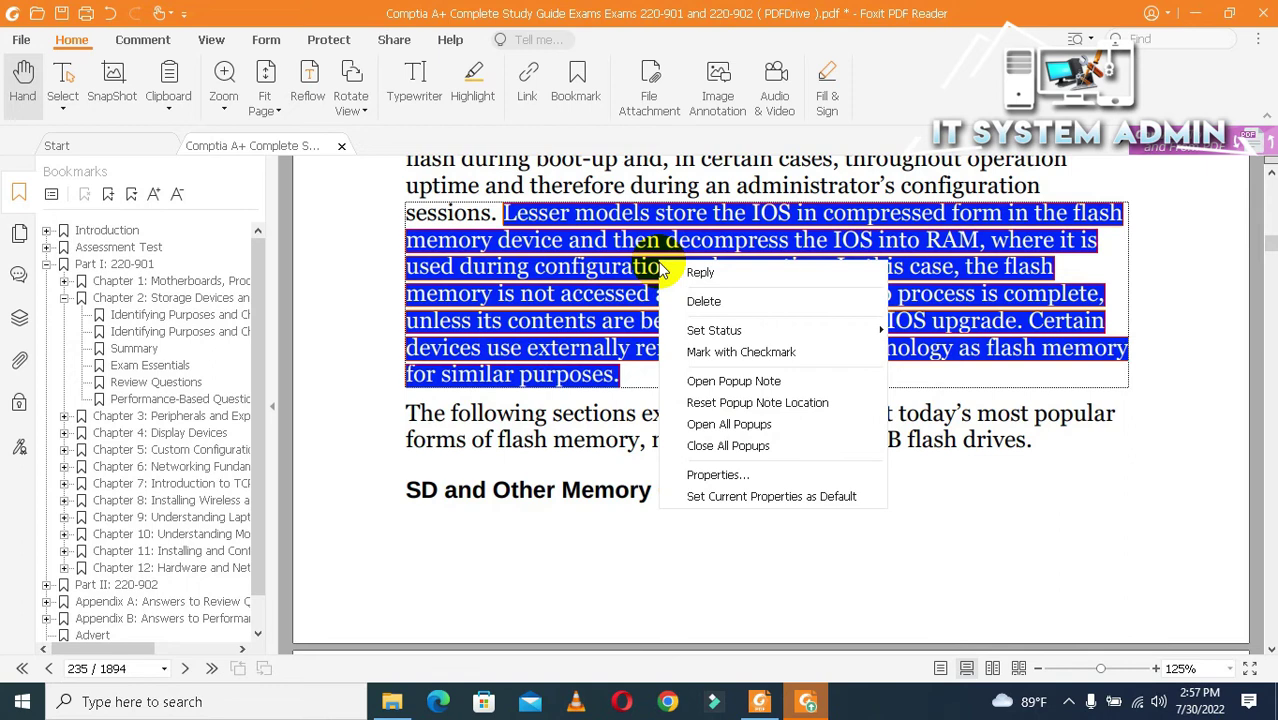
{"action": "left_click", "coordinate": [699, 300]}
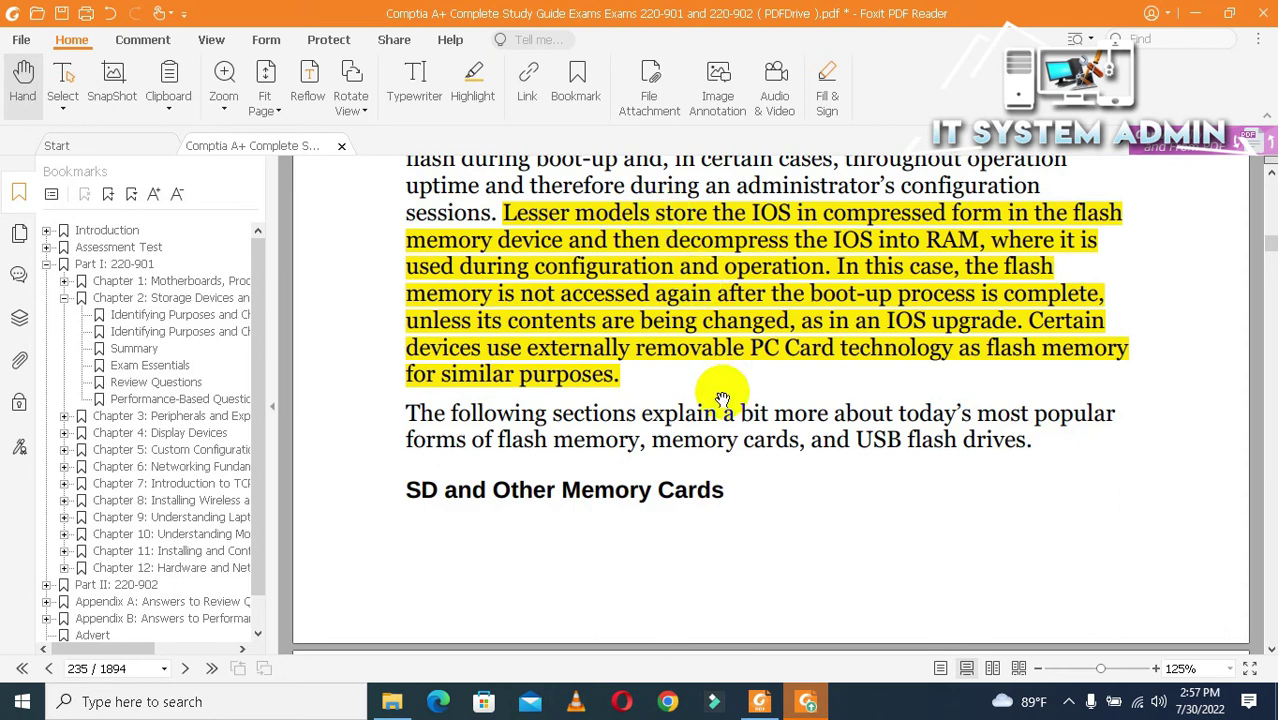
{"action": "right_click", "coordinate": [697, 246]}
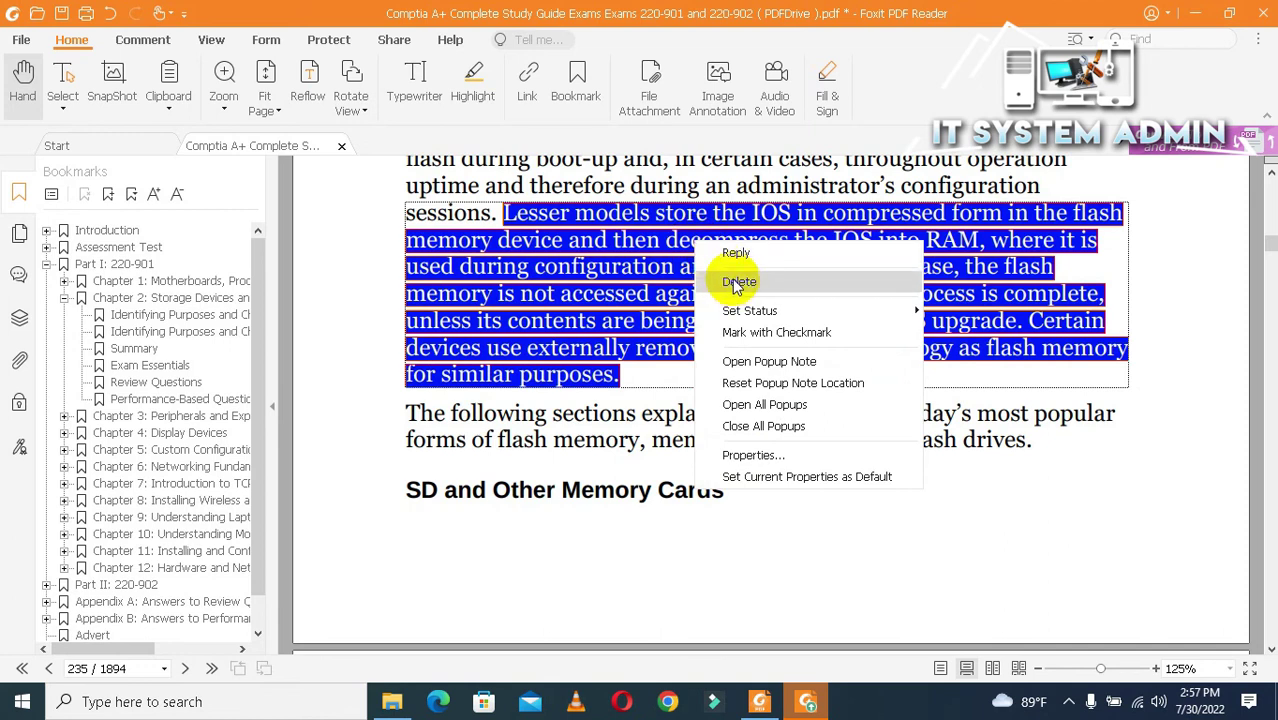
{"action": "left_click", "coordinate": [737, 283]}
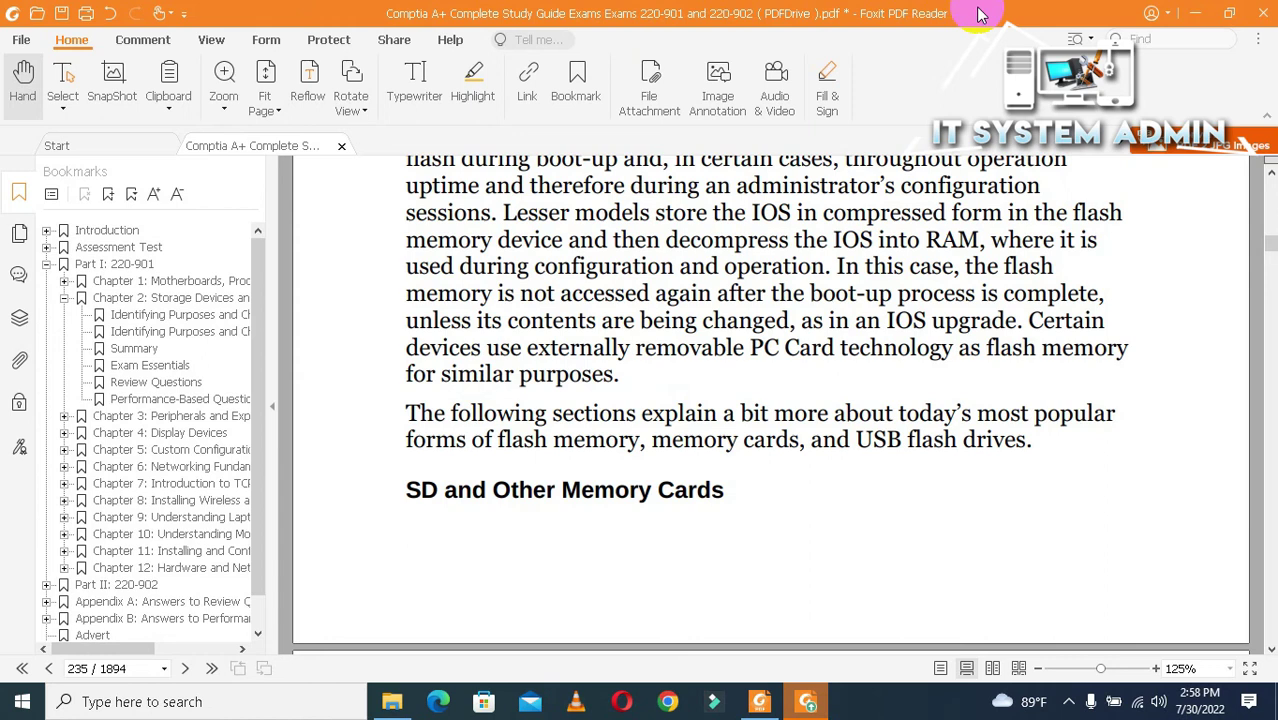
Close the PDF reader, saving the changes to the study guide, and close the File Explorer window.
{"action": "left_click", "coordinate": [1265, 20]}
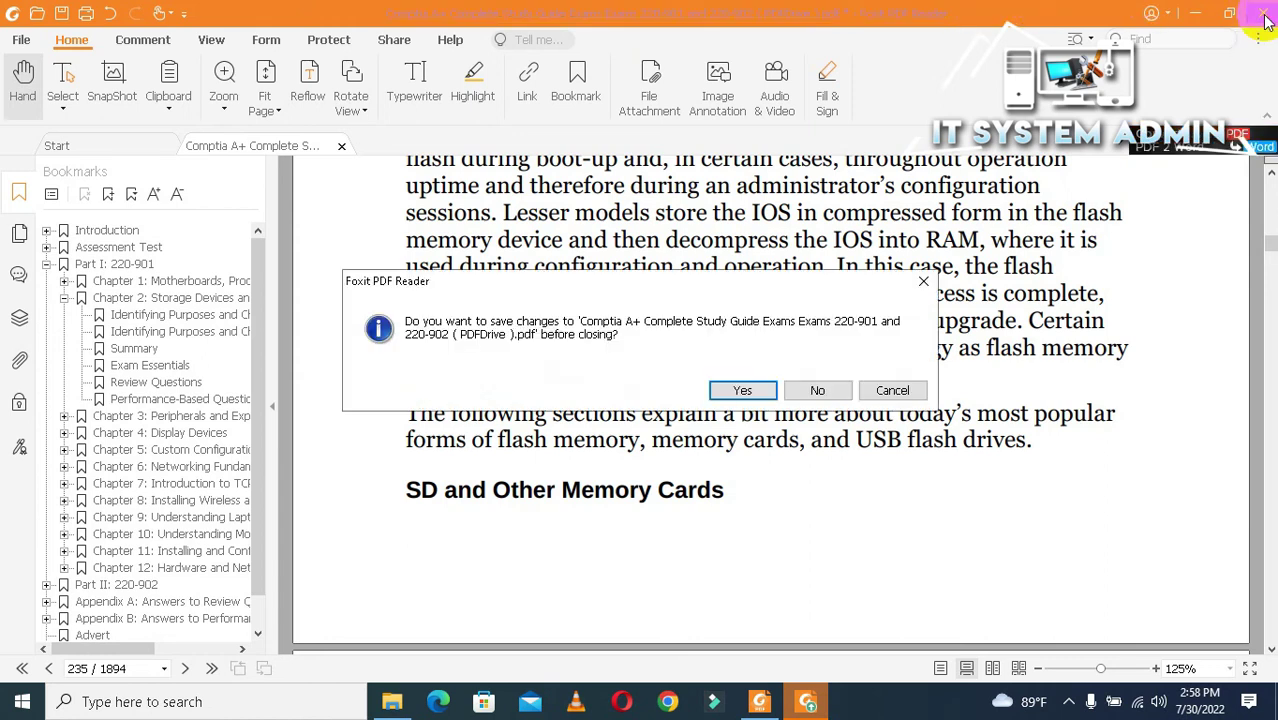
{"action": "left_click", "coordinate": [743, 390]}
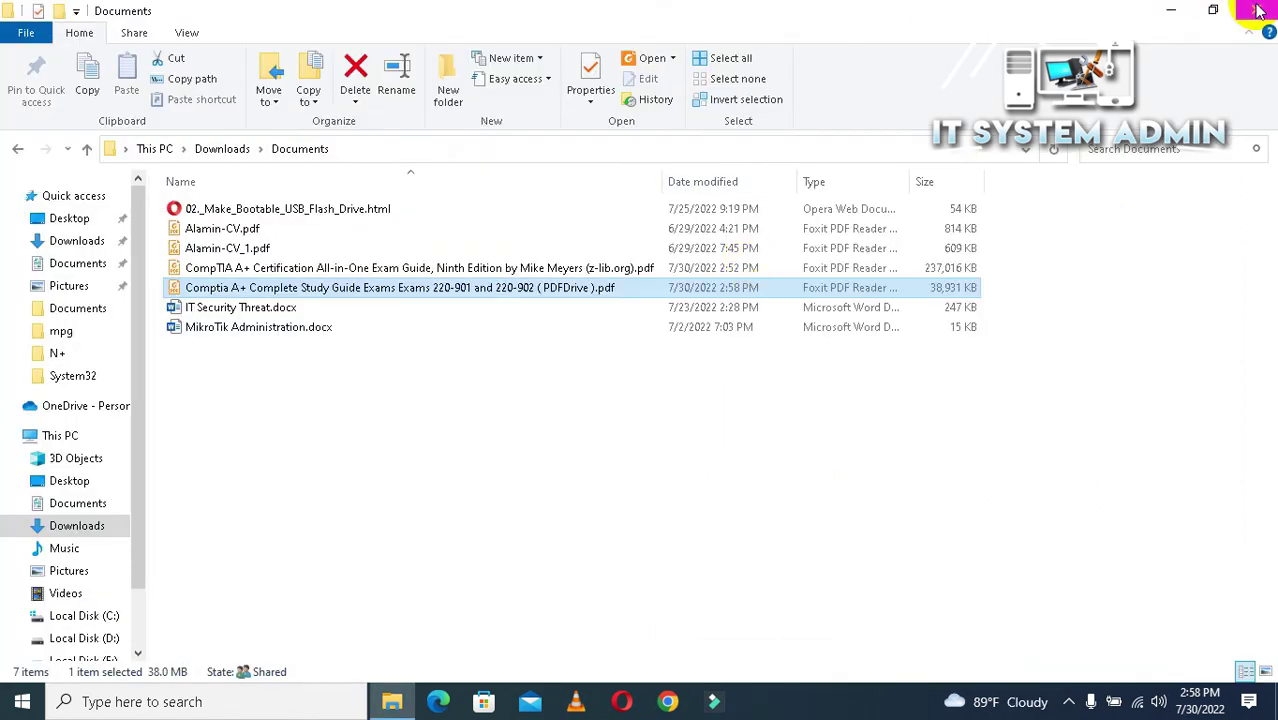
{"action": "left_click", "coordinate": [1258, 10]}
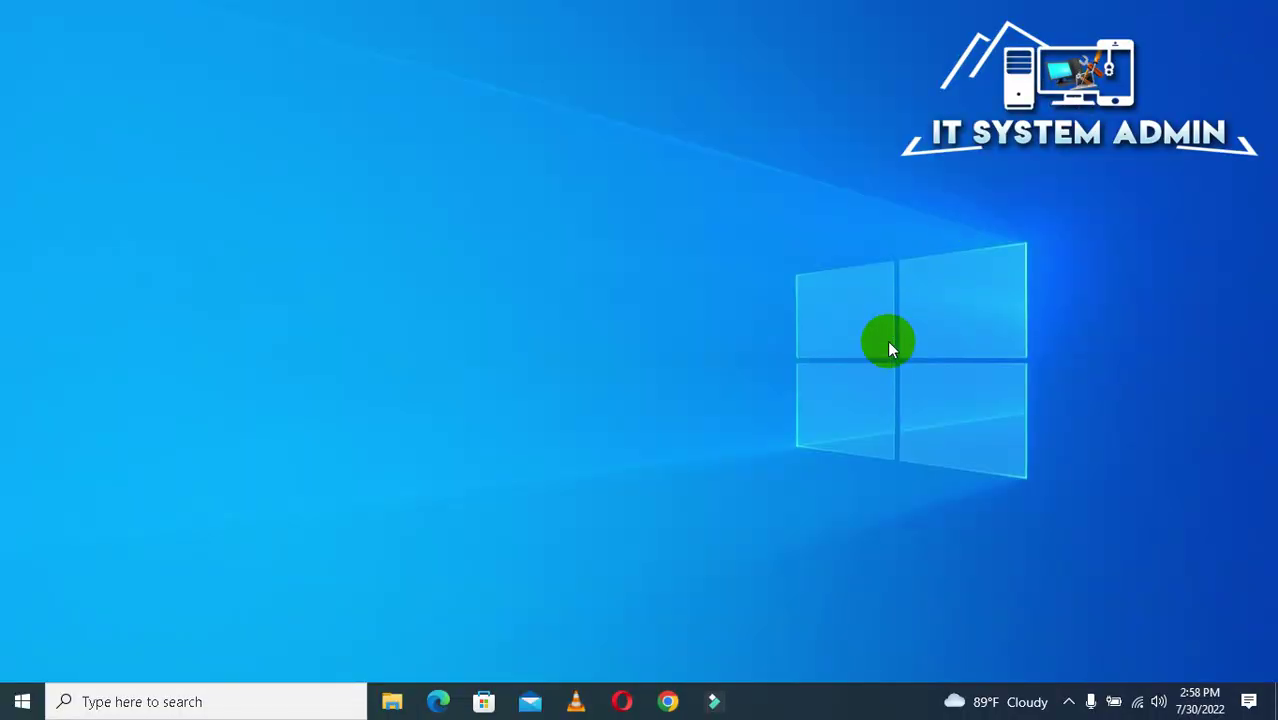